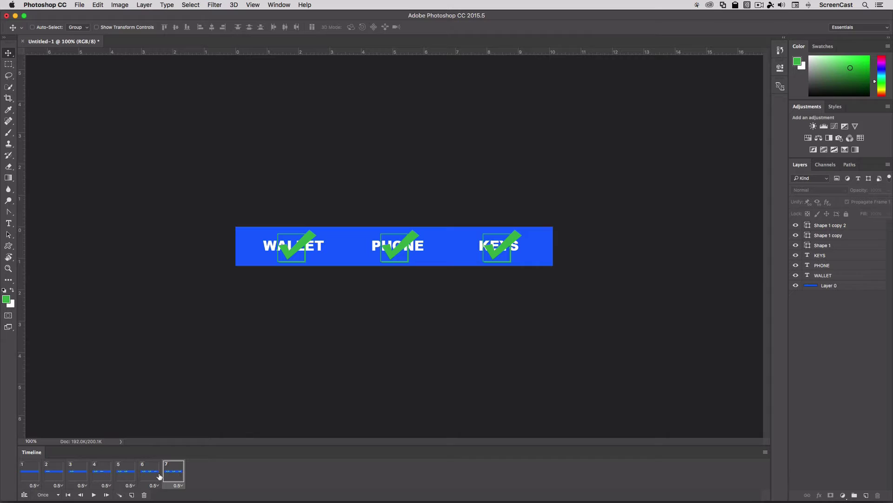
- Delete animation frames 2 through 7, keeping only the first plain blue banner frame
shift+click(52, 476)
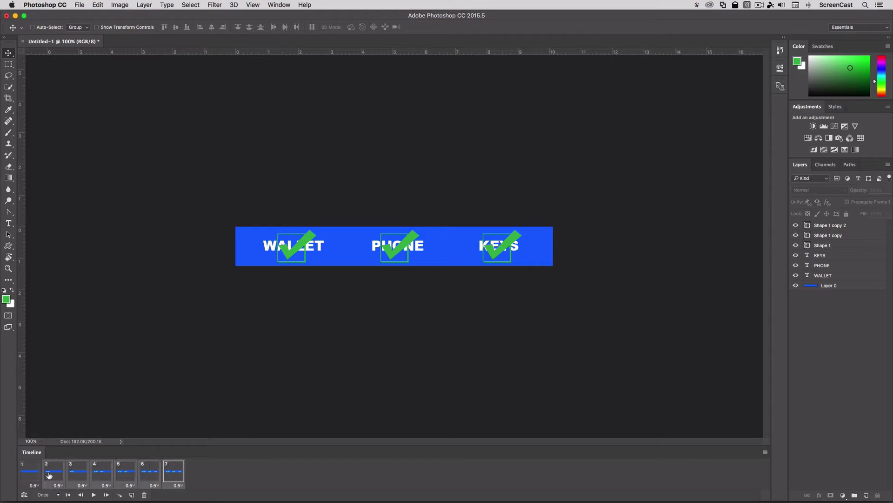
click(144, 495)
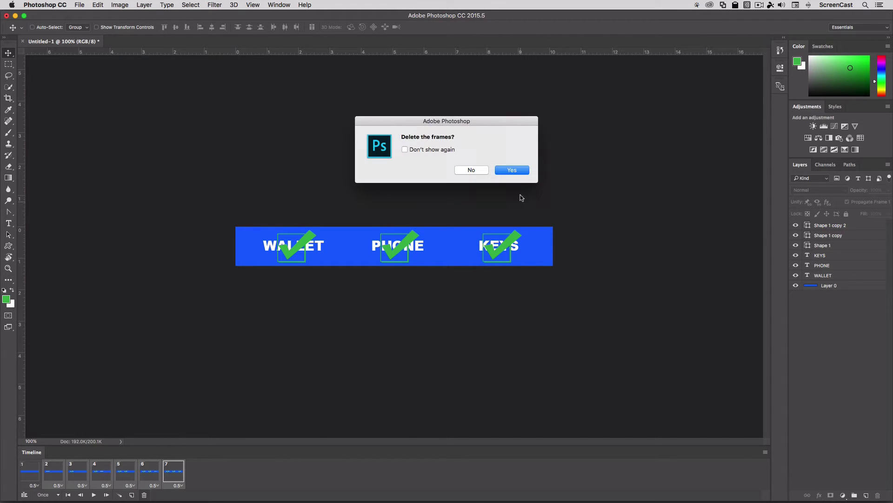
click(512, 170)
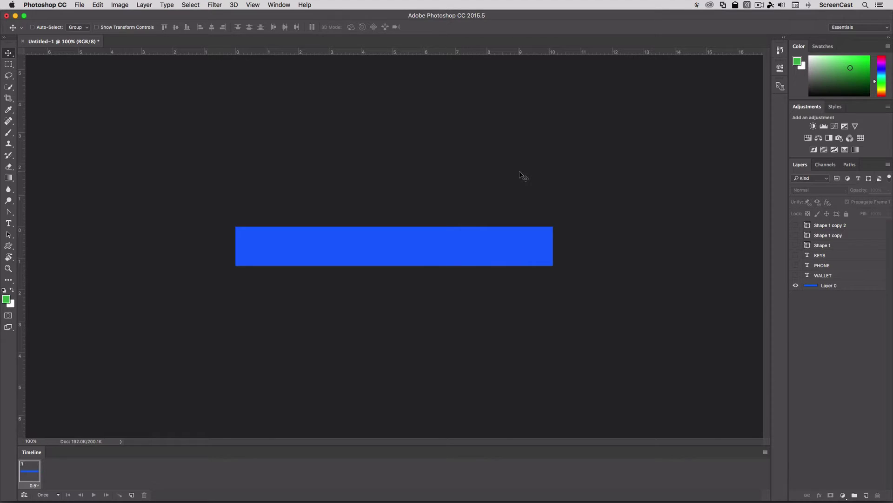
- Set frame 1 to No delay, then add frame 2 with WALLET shown and raised above the banner
click(34, 485)
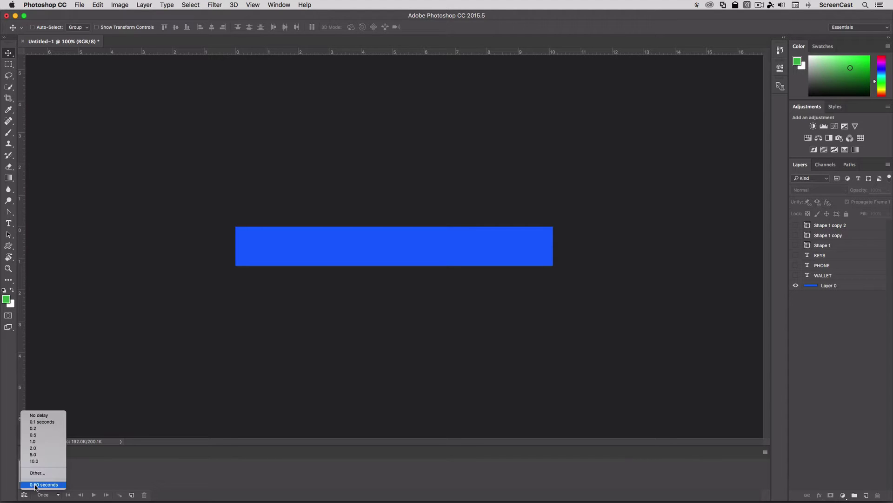
click(41, 415)
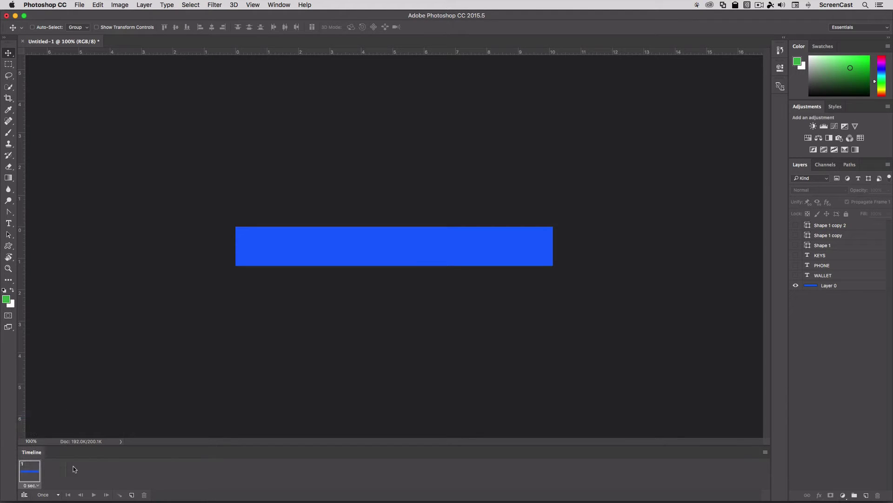
click(132, 495)
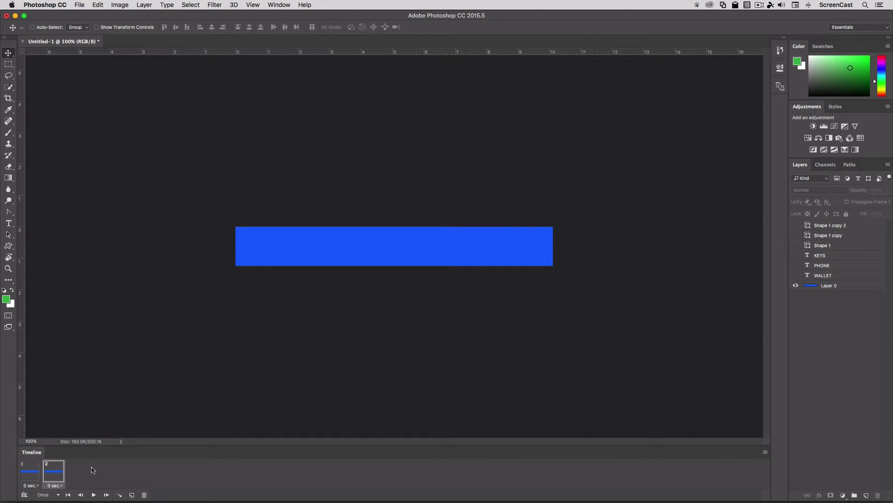
click(820, 276)
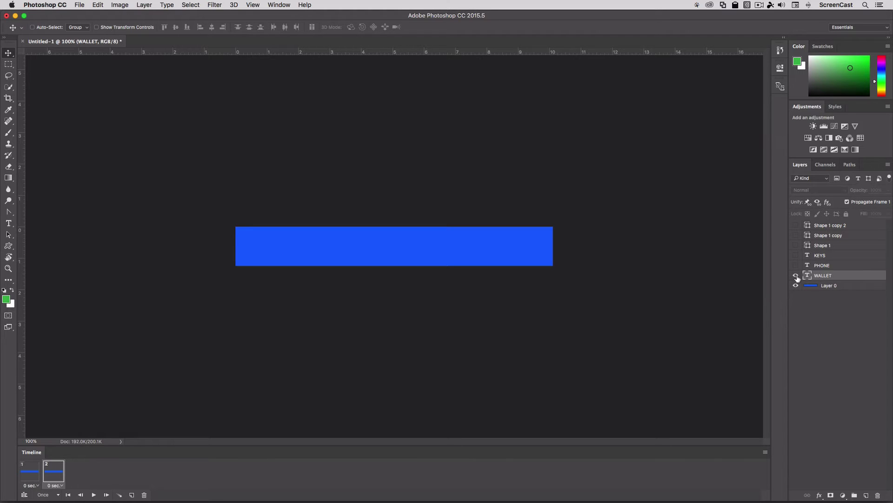
click(795, 276)
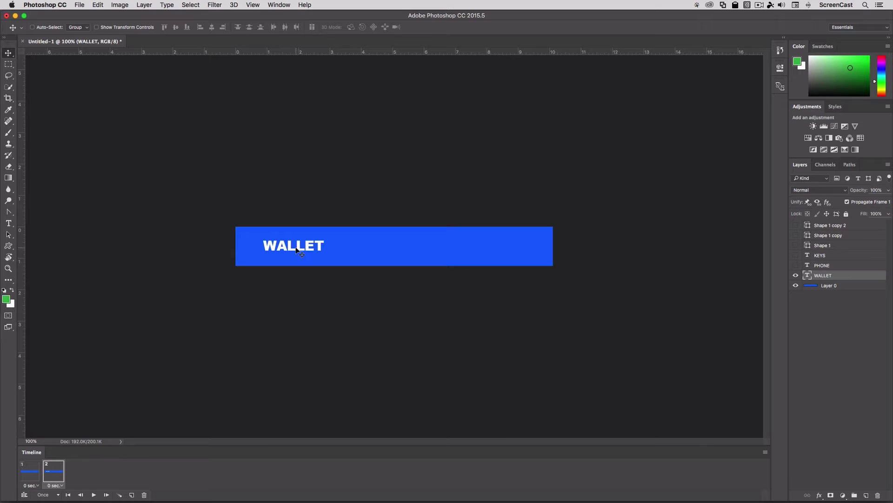
drag(296, 249, 296, 214)
- Add frame 3 with WALLET moved back down into the banner, comparing it with frame 2
click(132, 495)
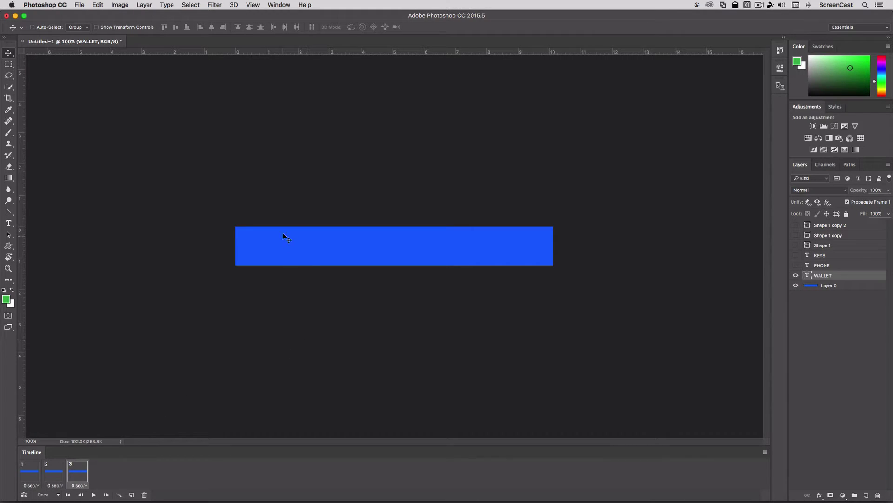
drag(284, 221, 283, 257)
click(54, 475)
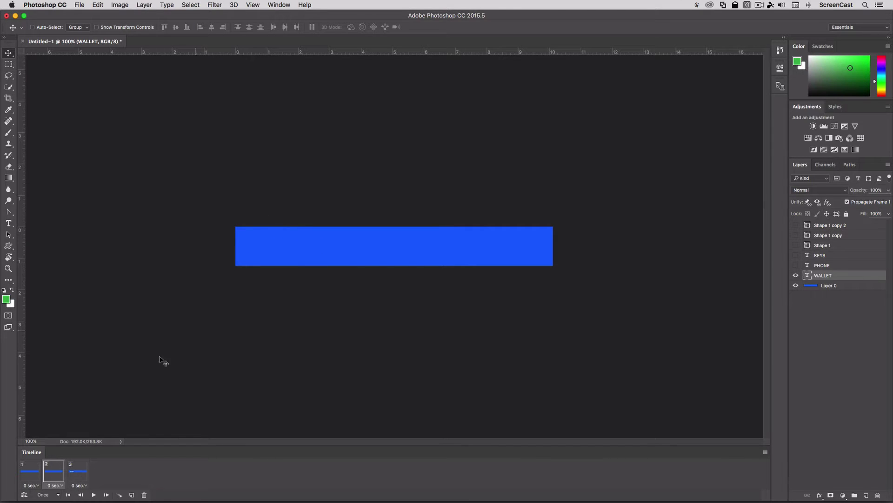
click(81, 475)
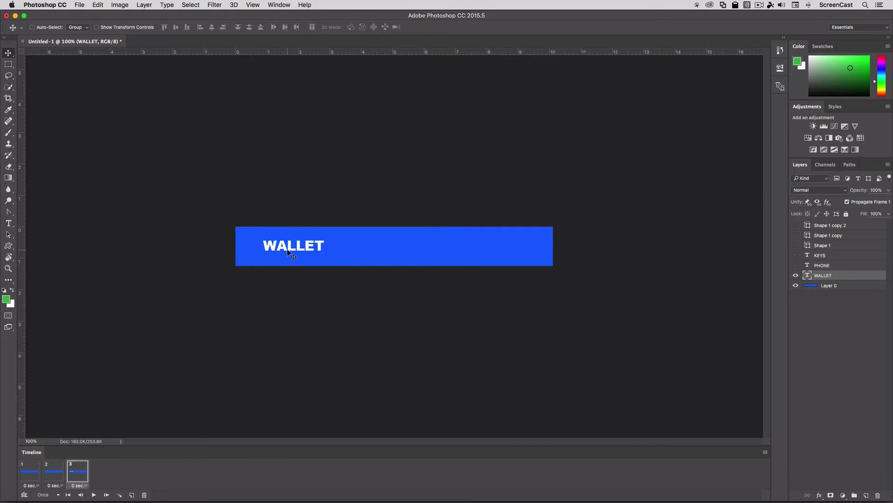
- Tween frames 2 and 3, adding 5 in-between frames
click(56, 474)
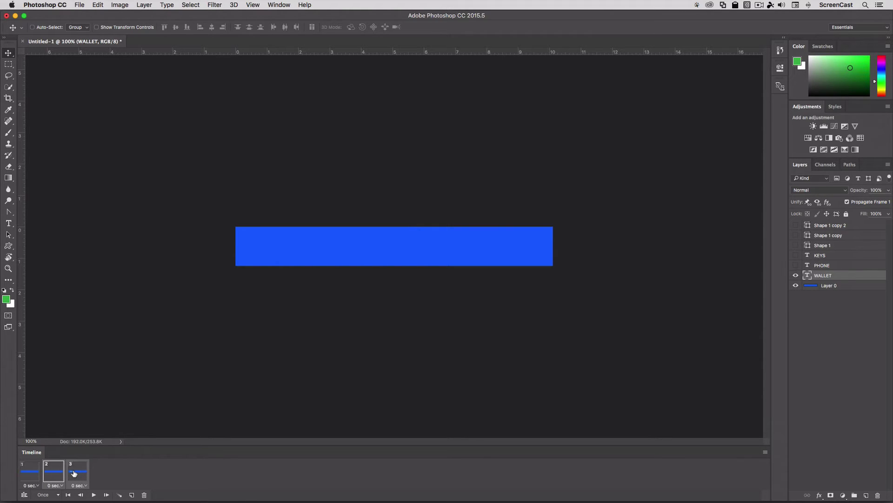
click(120, 495)
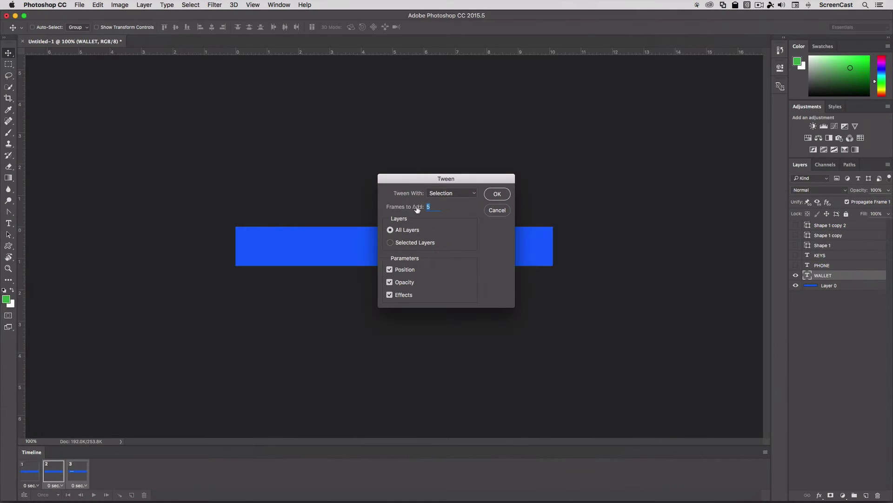
click(433, 206)
drag(433, 206, 425, 206)
click(496, 194)
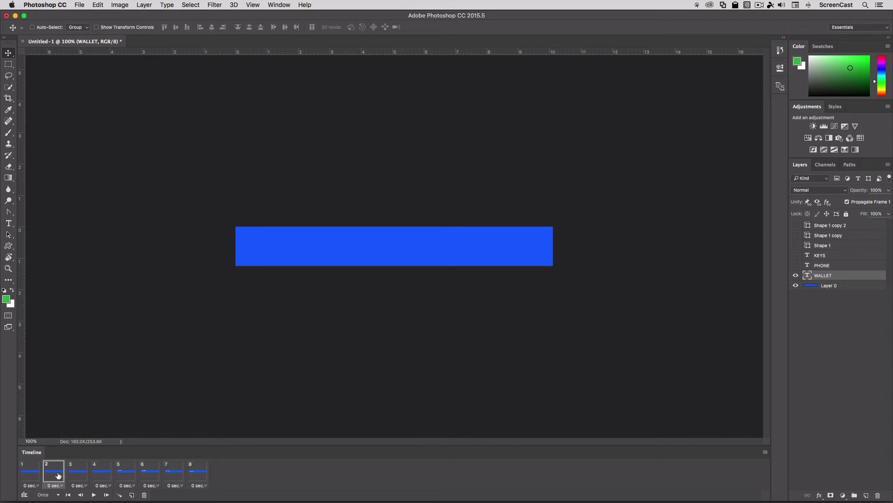
click(73, 475)
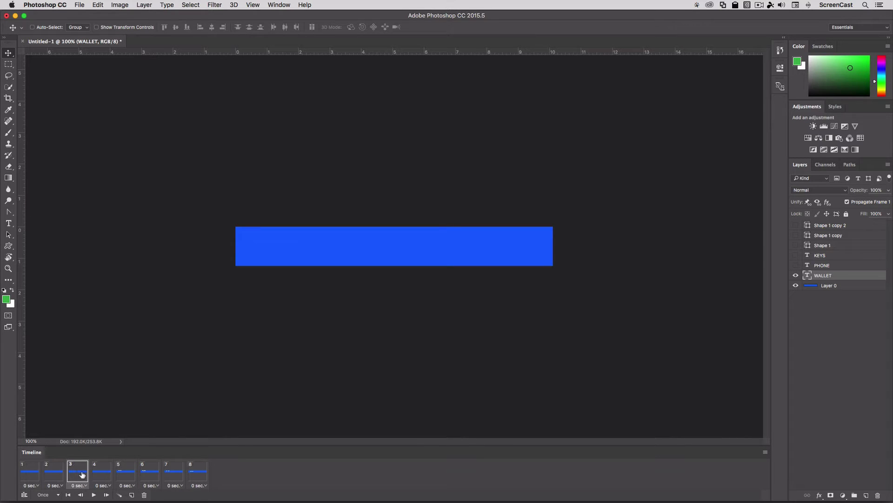
click(101, 474)
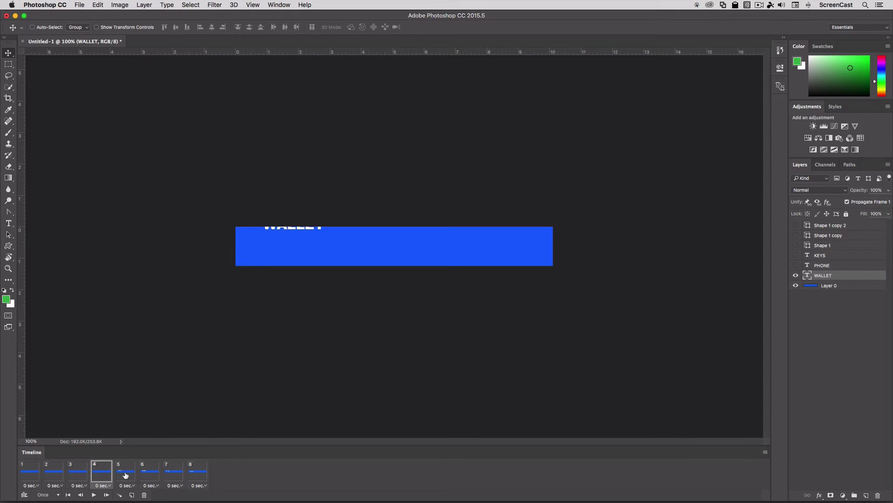
click(126, 474)
click(147, 475)
click(173, 473)
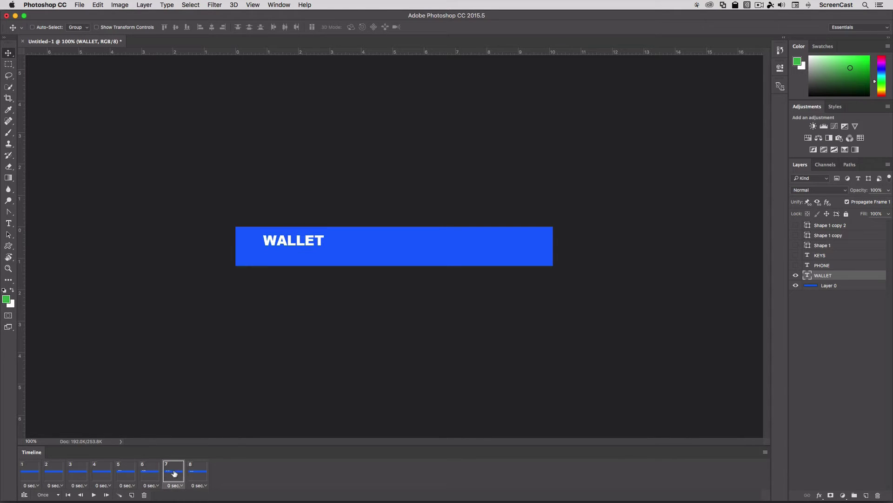
click(200, 473)
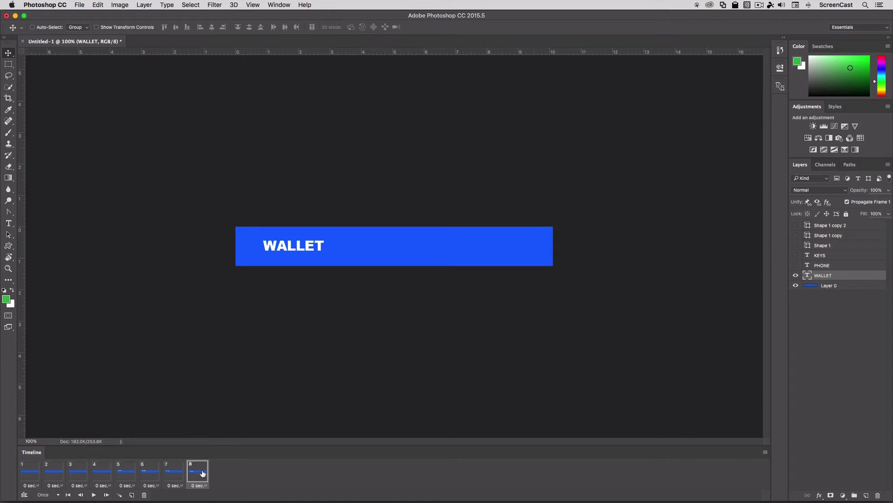
click(48, 475)
click(73, 475)
click(58, 474)
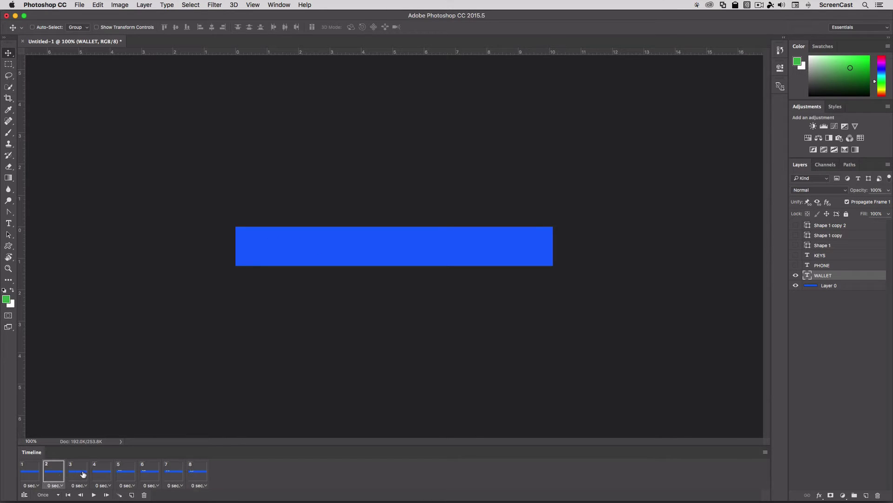
click(77, 474)
click(100, 475)
click(124, 474)
click(150, 474)
click(174, 474)
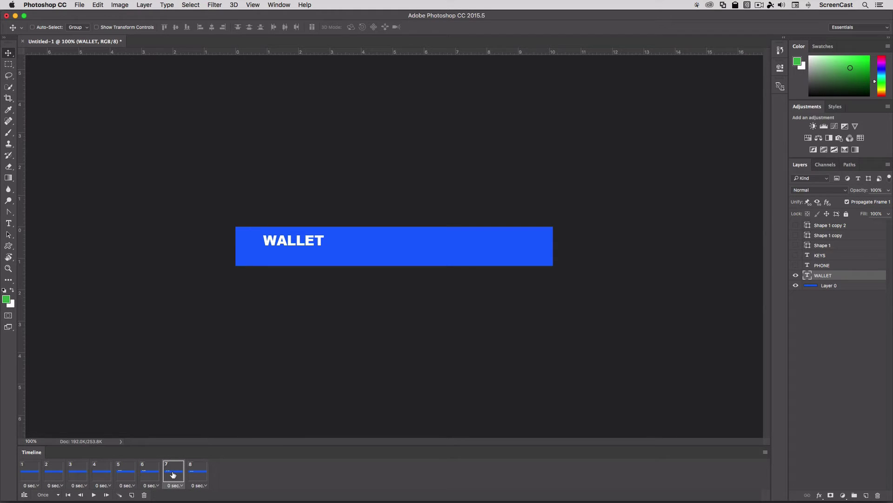
click(102, 475)
click(120, 473)
click(150, 475)
click(173, 474)
click(199, 473)
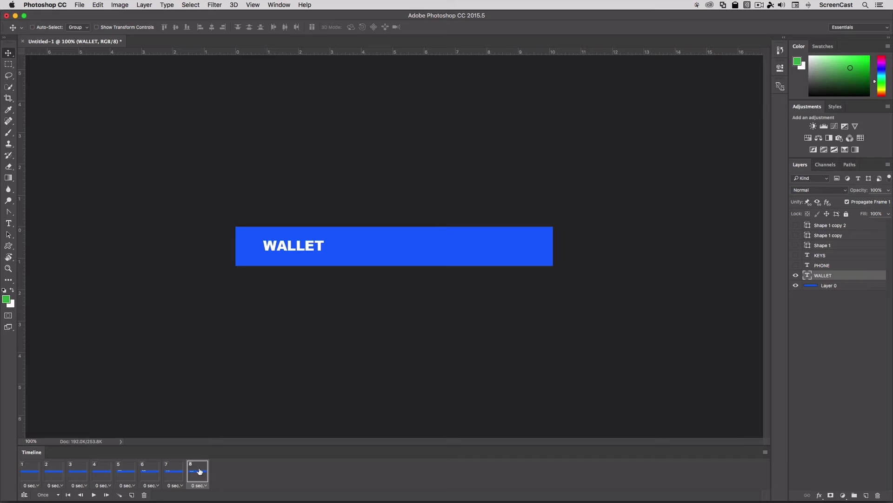
- Add frame 9 with the WALLET checkmark (Shape 1) shown at 0% opacity
click(132, 495)
click(796, 245)
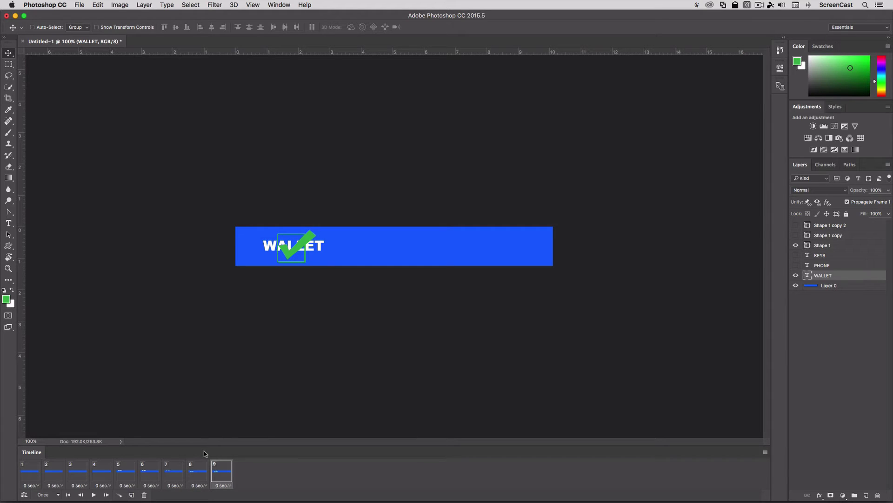
click(828, 246)
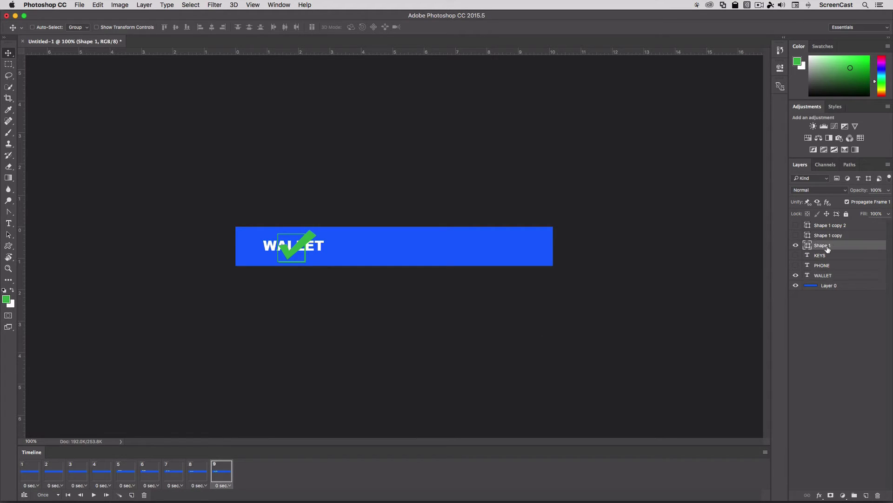
click(889, 189)
drag(889, 201, 840, 201)
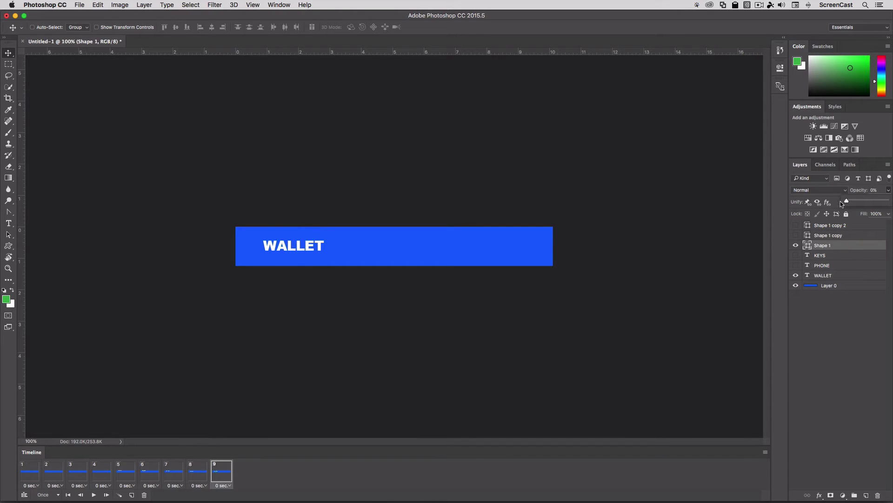
- Add frame 10 with the checkmark at 100% opacity and bring up Tween for frames 9–10
click(131, 495)
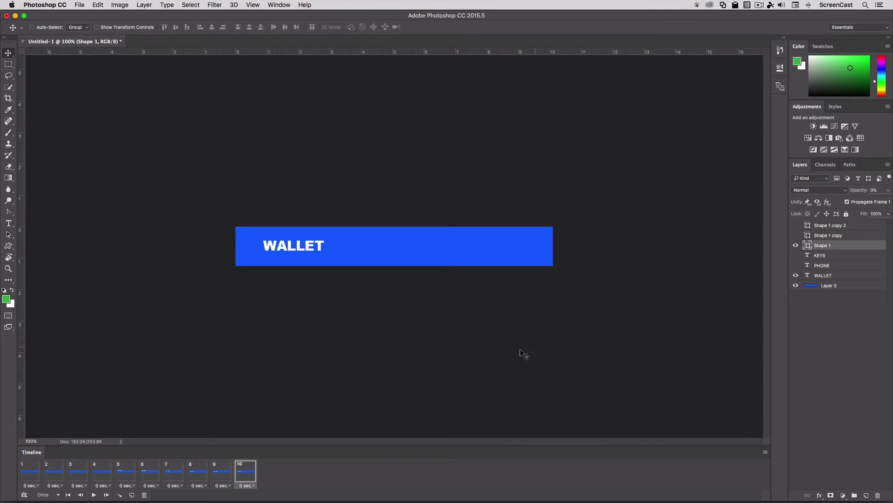
click(888, 189)
drag(861, 201, 886, 201)
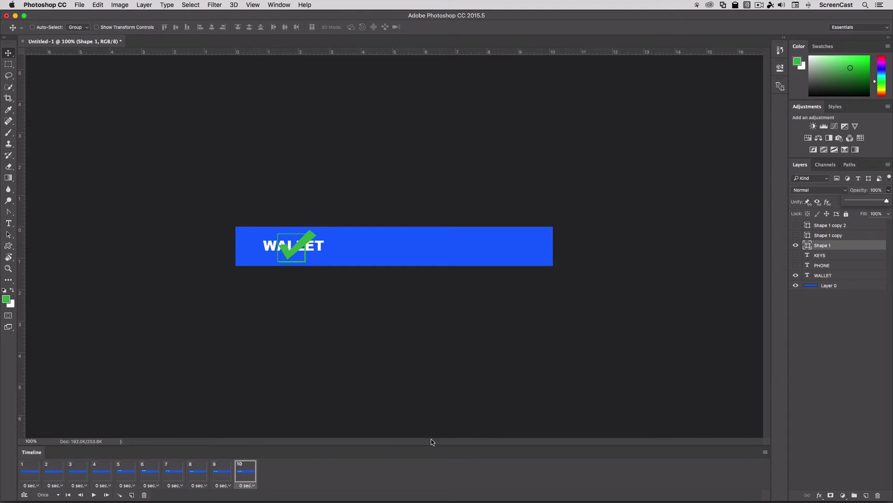
click(221, 474)
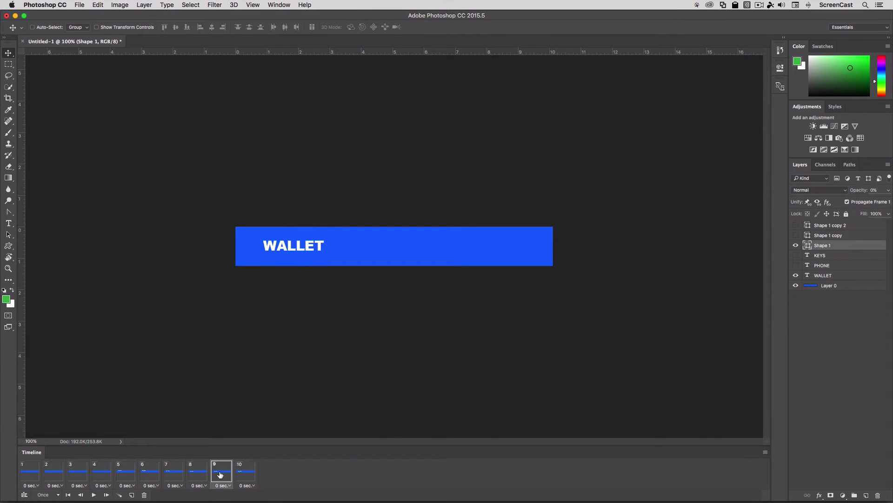
click(243, 475)
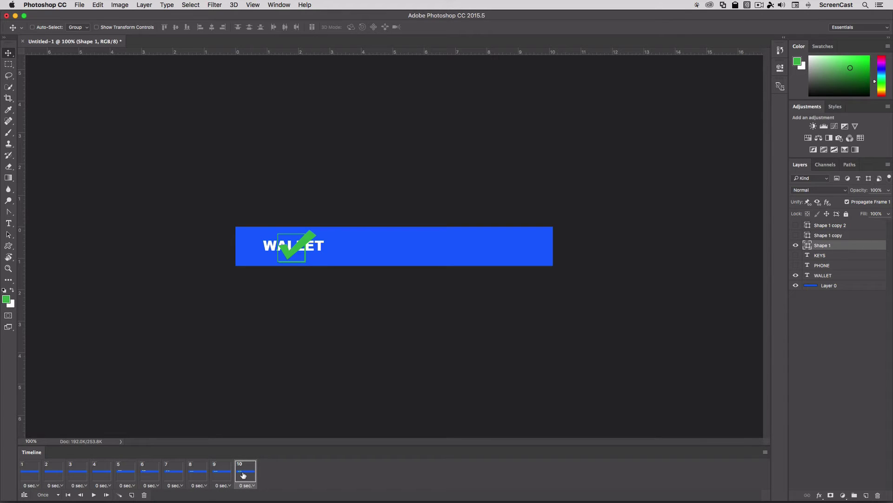
click(220, 476)
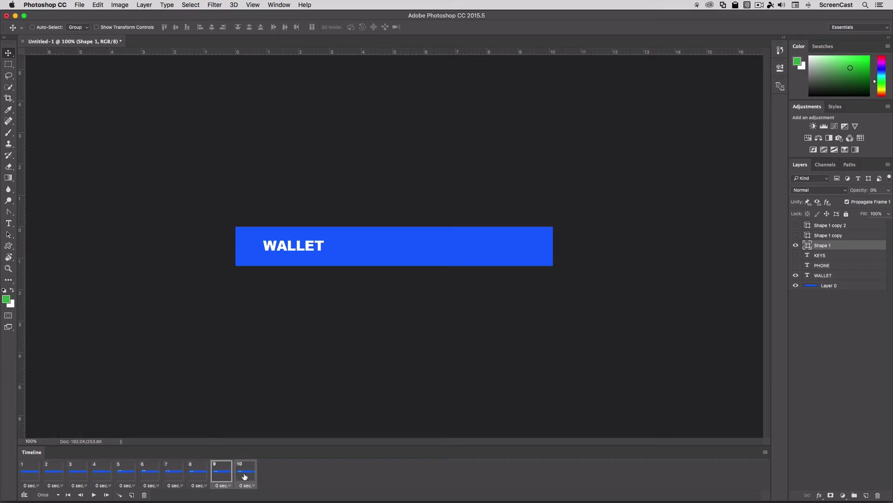
click(120, 495)
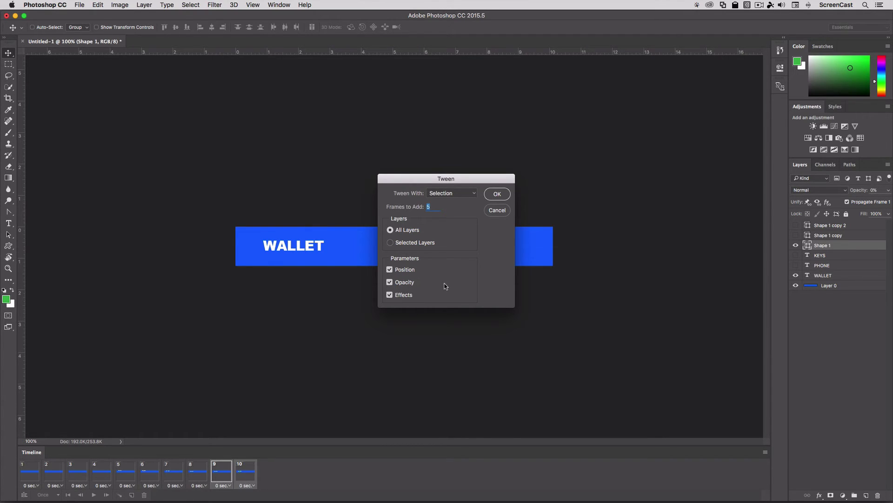
- Add the 5 tweened frames and preview the checkmark fading in across frames 10–15
click(497, 194)
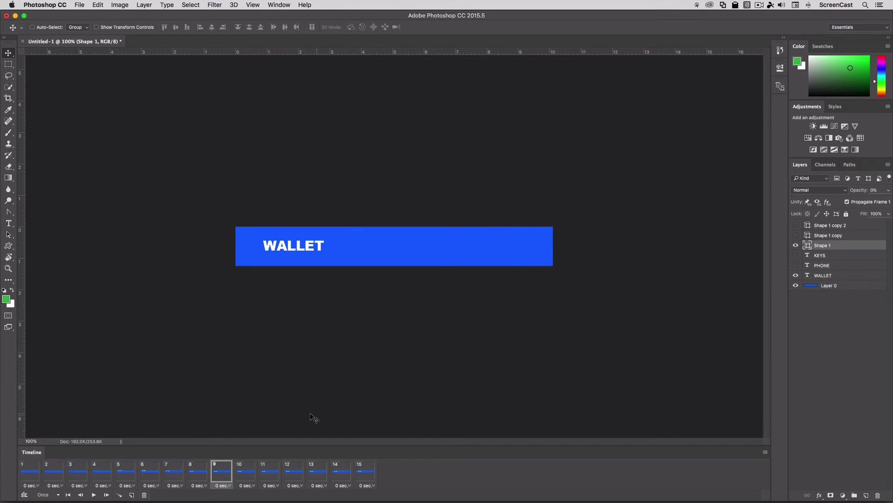
click(244, 474)
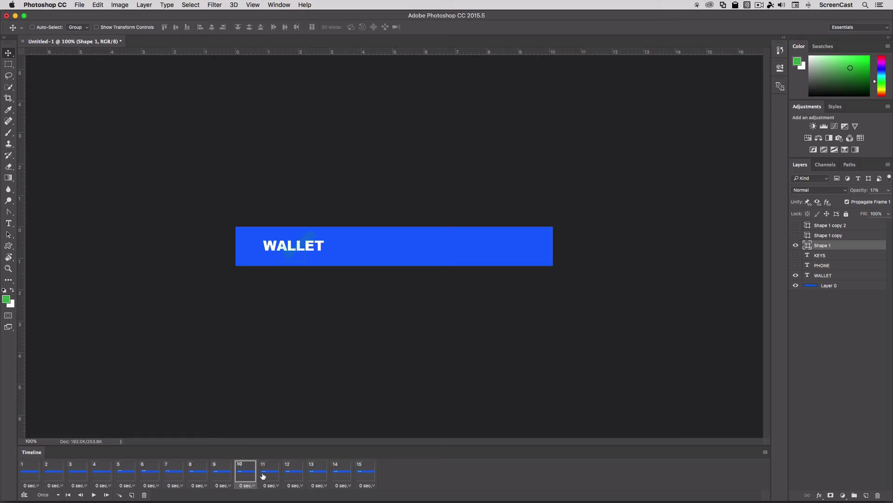
click(265, 475)
click(292, 475)
click(319, 475)
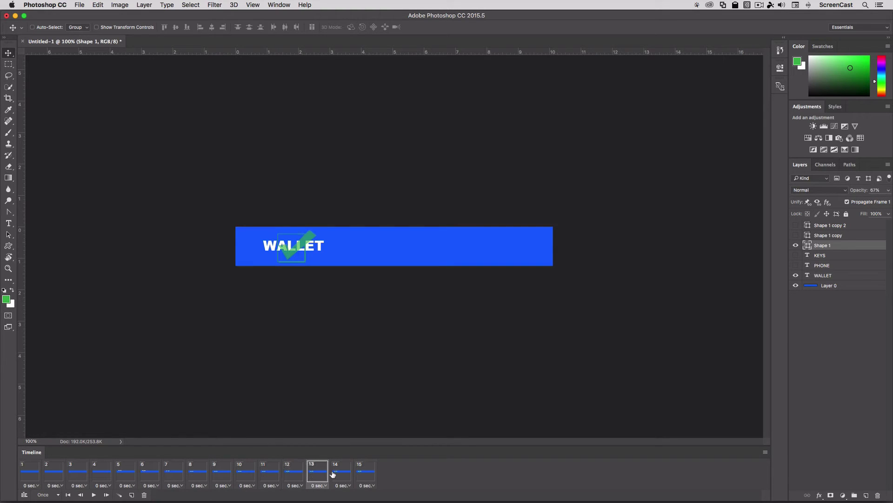
click(337, 474)
- Step back and replay frames 10–15 to review the checkmark fade-in up to full opacity
click(365, 475)
click(342, 475)
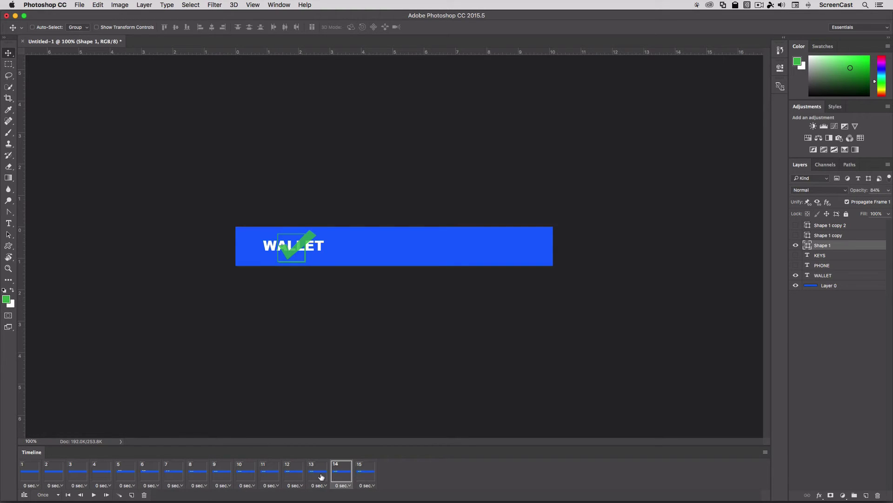
click(319, 475)
click(293, 475)
click(272, 475)
click(246, 475)
click(222, 475)
click(246, 475)
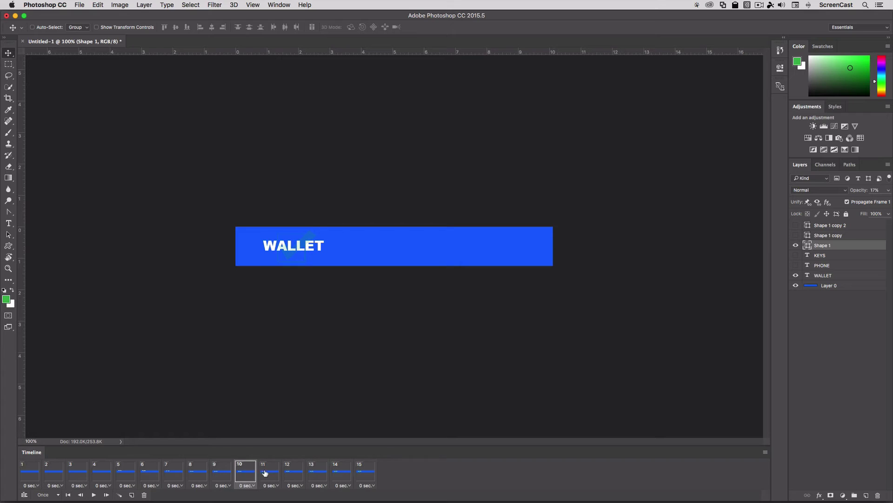
click(270, 475)
click(294, 475)
click(318, 474)
click(339, 472)
click(370, 472)
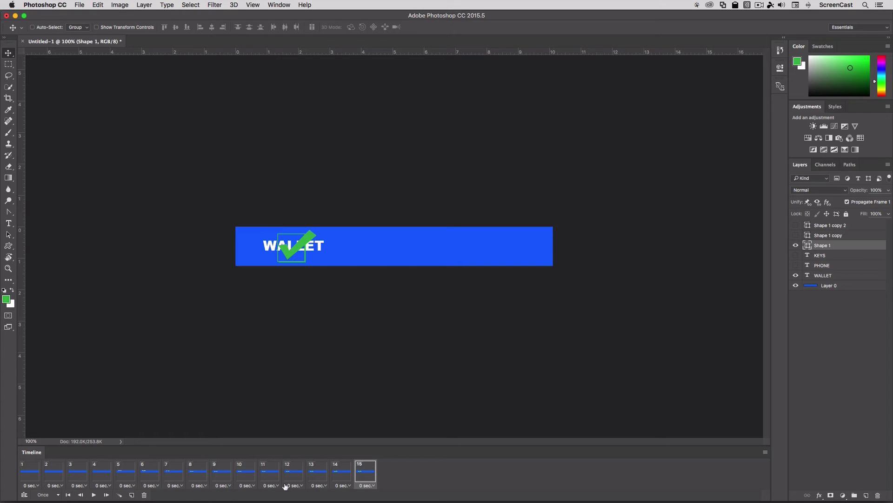
- Add frame 16 with the PHONE text shown, then duplicate it as frame 17
click(132, 495)
click(796, 266)
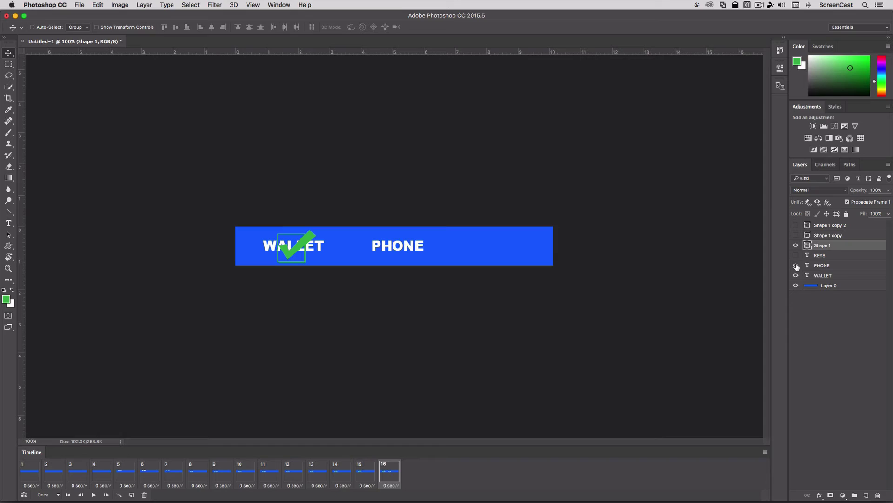
click(374, 471)
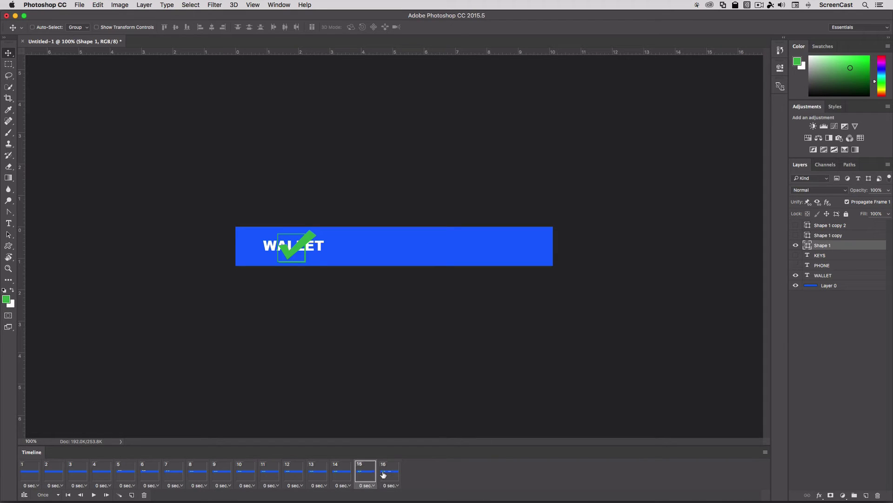
click(392, 476)
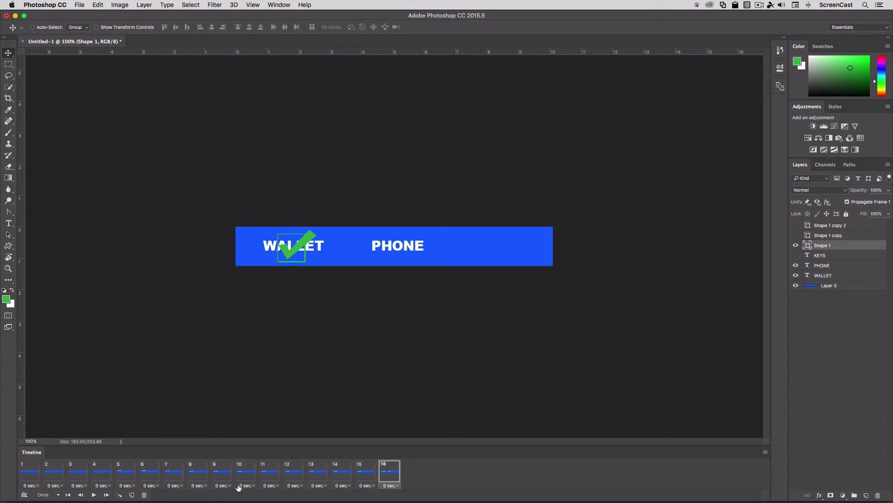
click(132, 495)
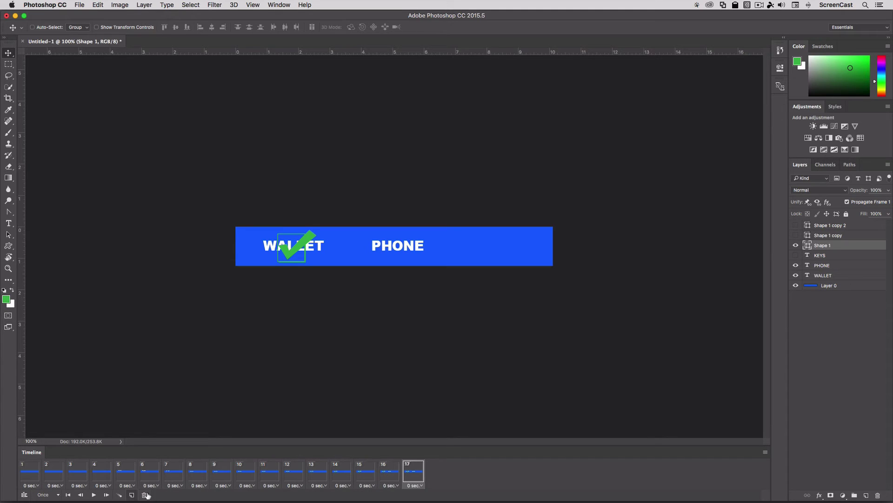
- In frame 16, move PHONE straight up above the banner, undoing an accidental shift
click(387, 474)
mouse_move(396, 250)
mouse_down()
mouse_move(395, 229)
mouse_move(400, 242)
mouse_up()
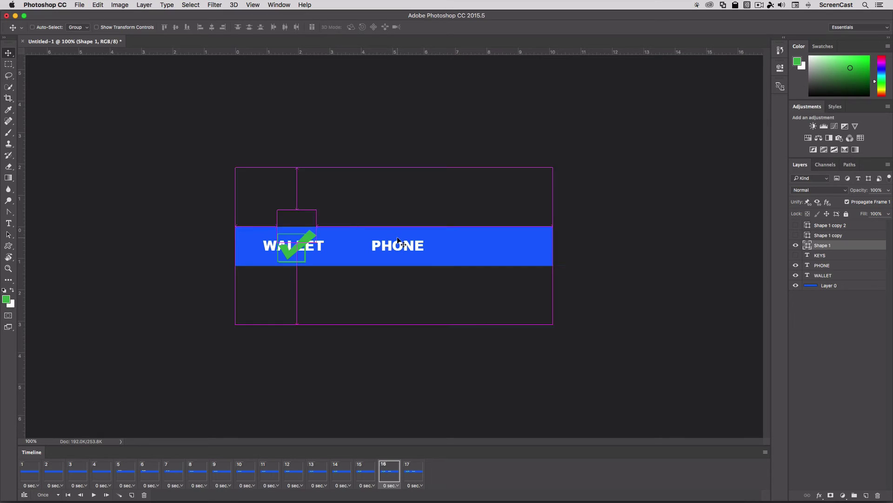
click(833, 267)
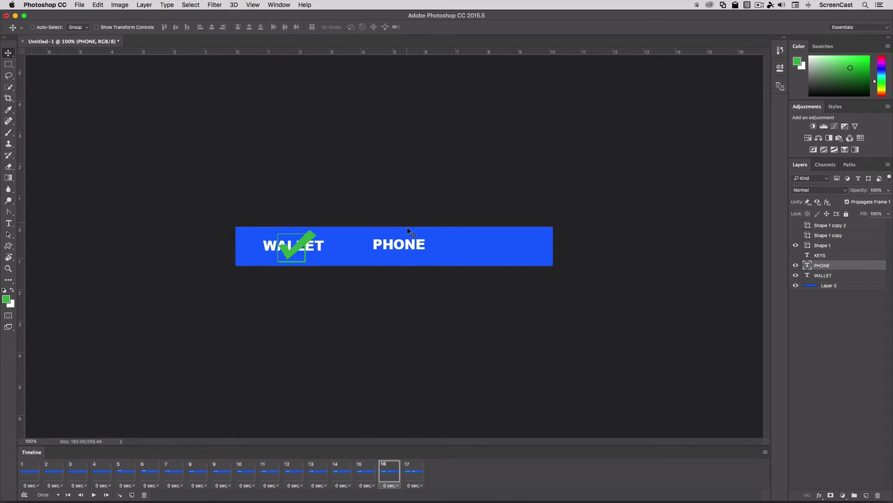
key(super)
drag(395, 247, 395, 188)
key(super+z)
click(414, 470)
click(389, 472)
drag(407, 250, 406, 220)
- Tween frames 16–17 with 5 frames and preview PHONE sliding down through frame 22
click(410, 475)
click(397, 476)
click(408, 474)
click(119, 496)
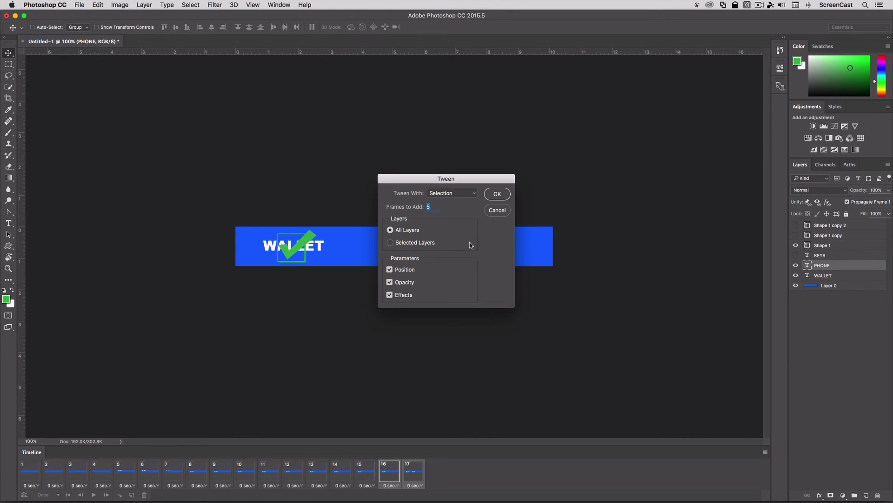
click(497, 194)
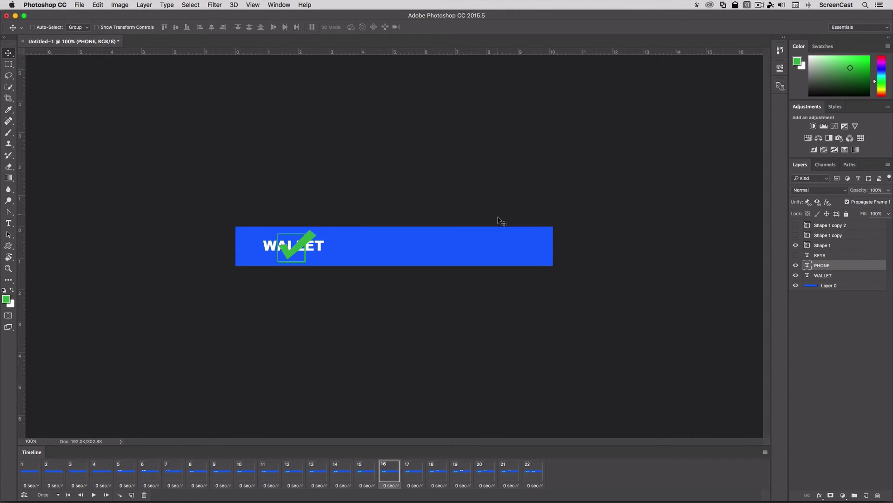
click(413, 472)
click(437, 472)
click(462, 472)
click(486, 472)
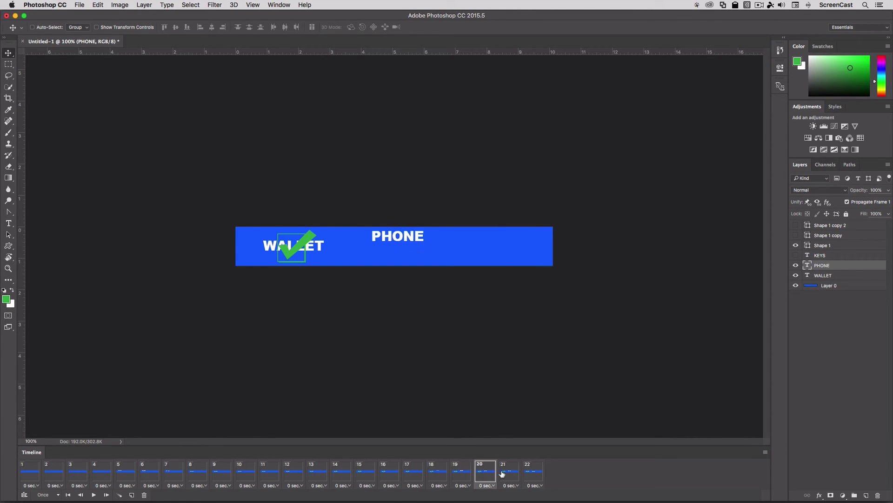
click(509, 472)
click(533, 472)
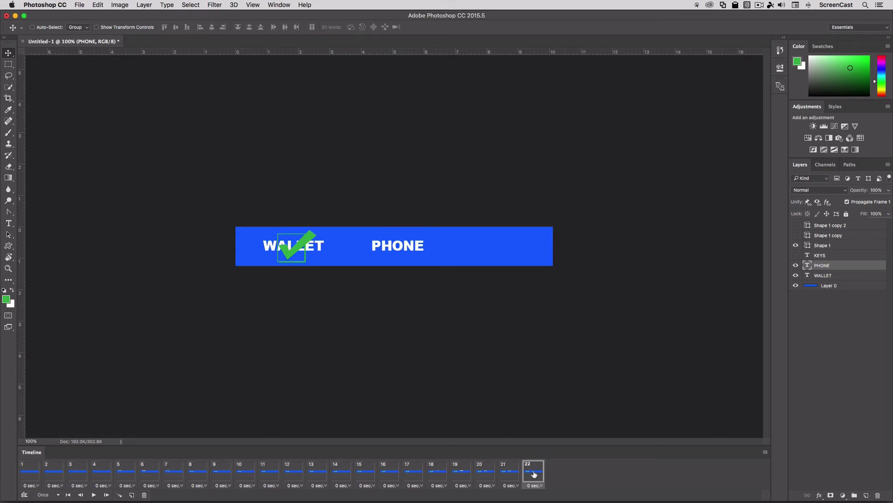
- Add frames 23 and 24 with the PHONE checkmark shown, setting layer opacity to 0% then 100%
click(131, 496)
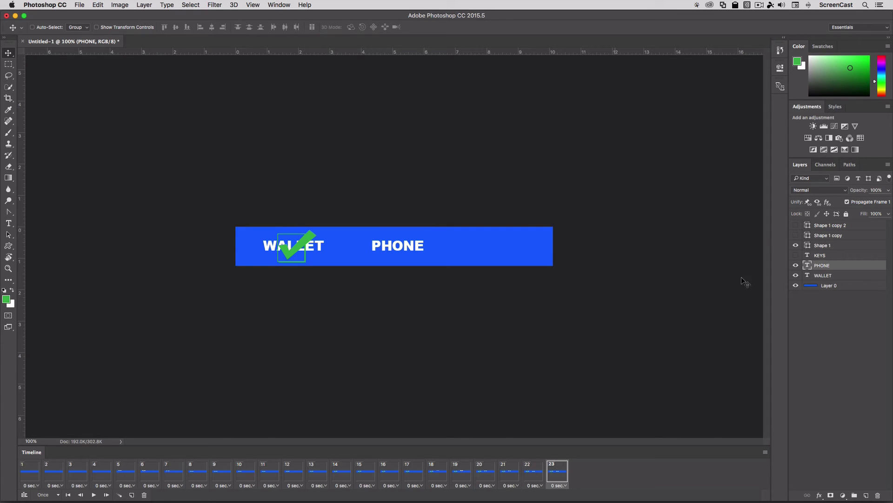
click(795, 236)
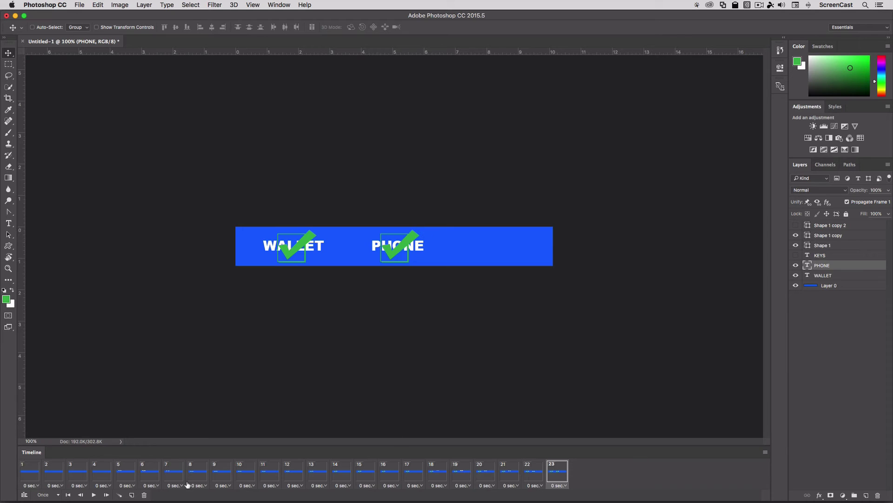
click(887, 190)
drag(887, 201, 833, 203)
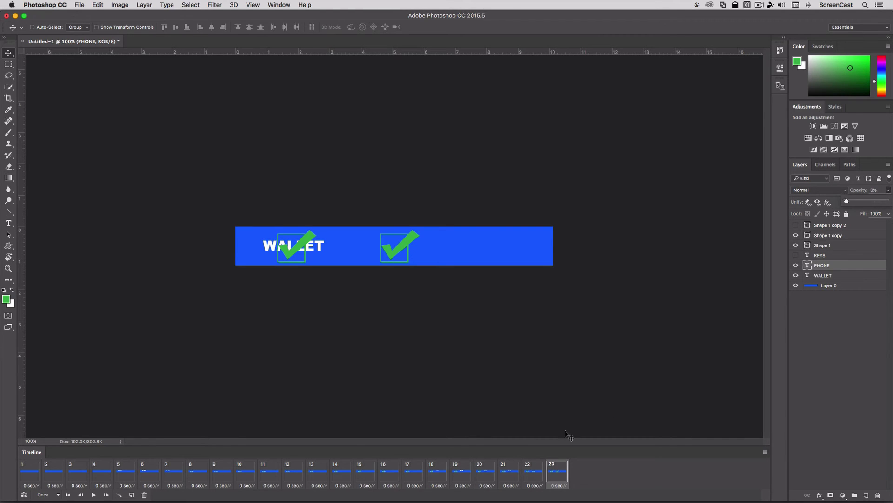
click(131, 495)
click(889, 190)
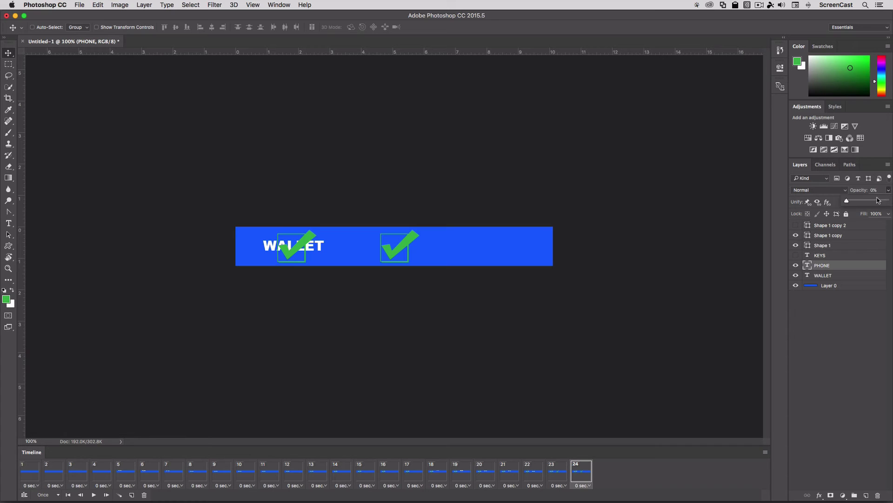
drag(848, 202, 886, 202)
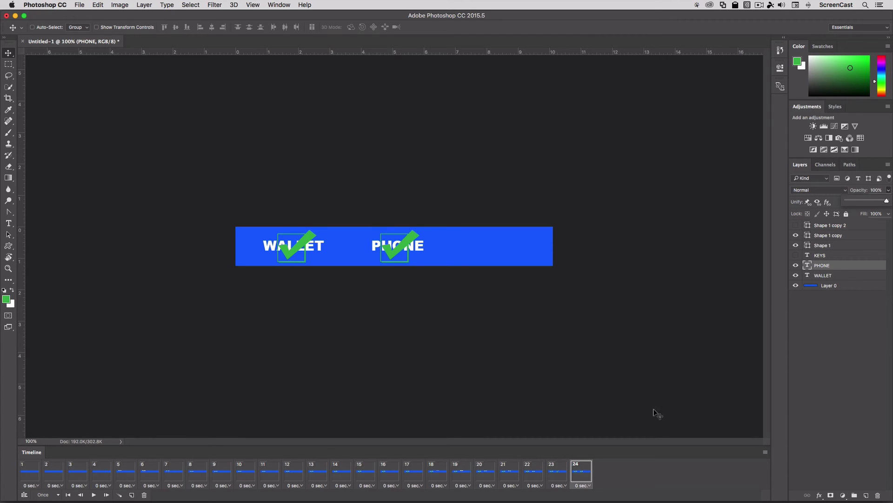
- Compare frames 23 and 24 and restore the PHONE text to 100% opacity in frame 23
click(552, 474)
click(579, 471)
click(551, 473)
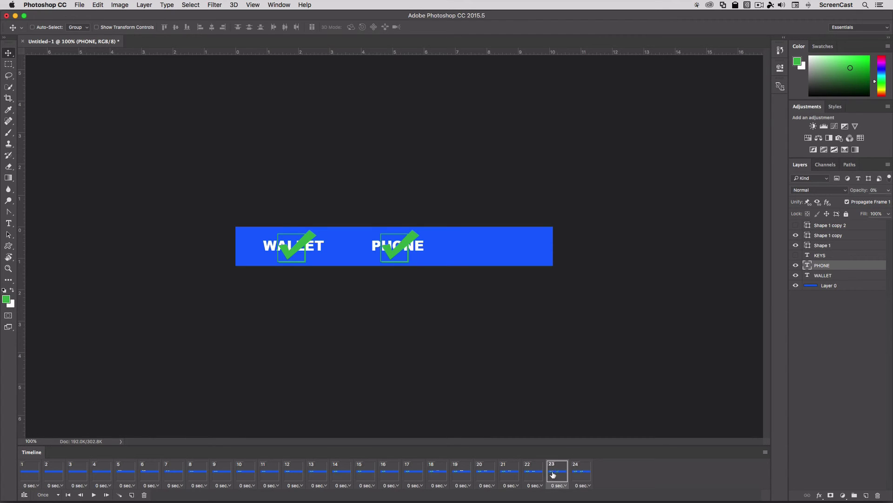
click(579, 472)
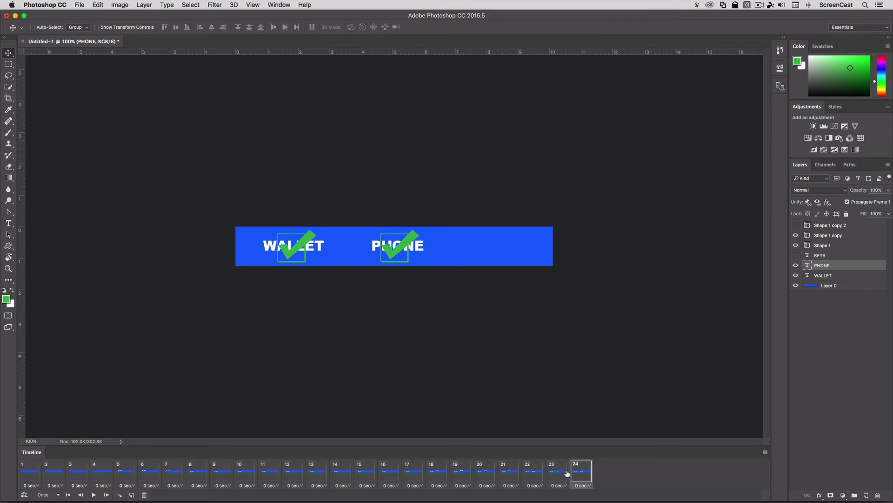
click(564, 474)
click(582, 474)
click(559, 474)
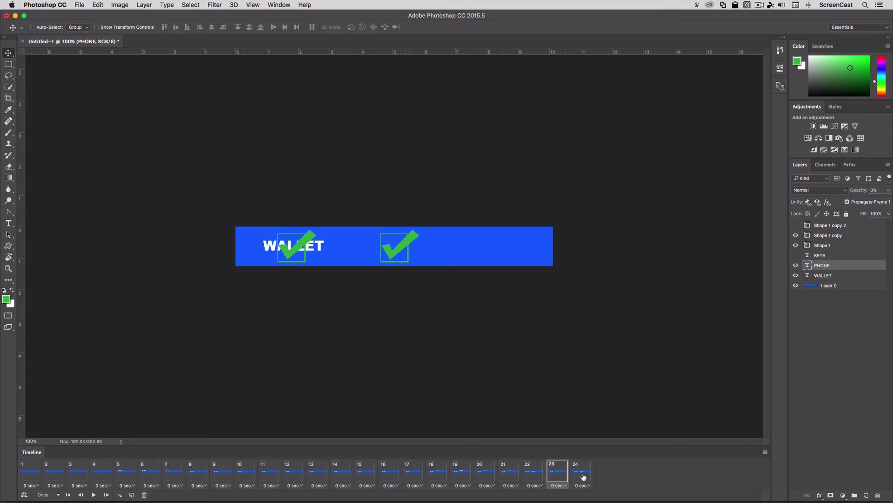
click(887, 190)
drag(847, 201, 887, 201)
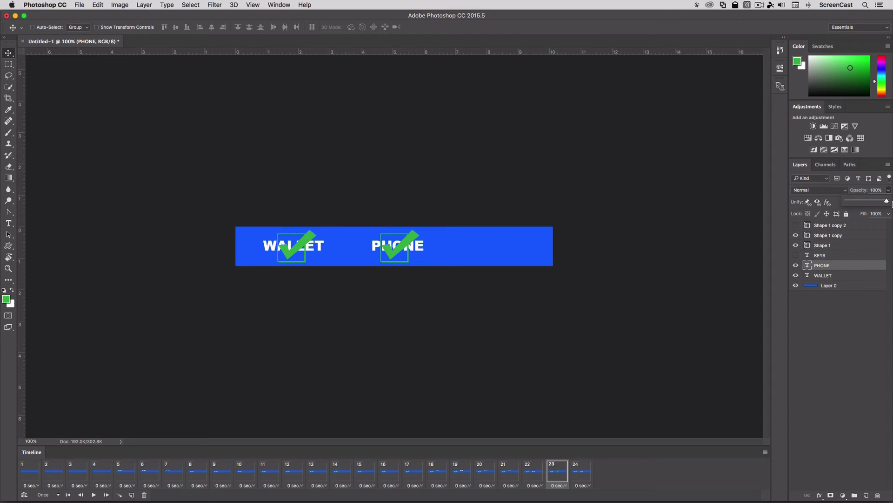
- Set the Shape 1 copy checkmark to 0% opacity in frame 23 and select frames 23–24
click(839, 236)
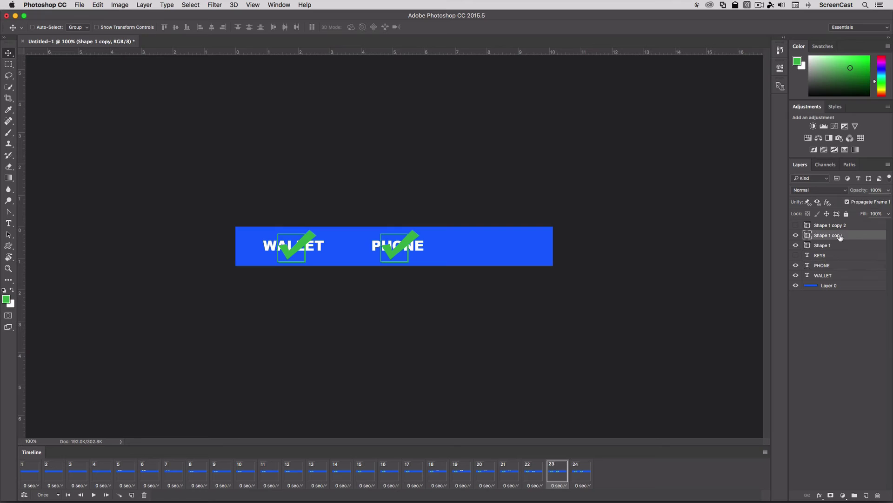
click(889, 190)
drag(886, 201, 847, 201)
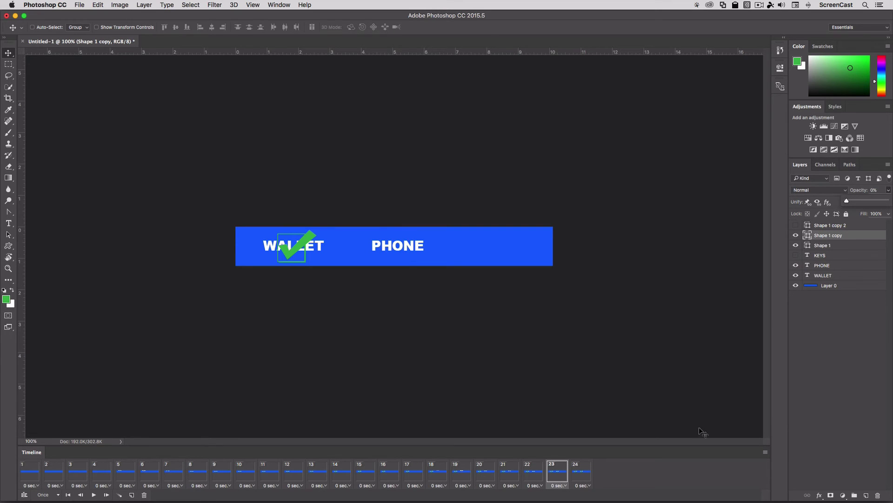
click(580, 477)
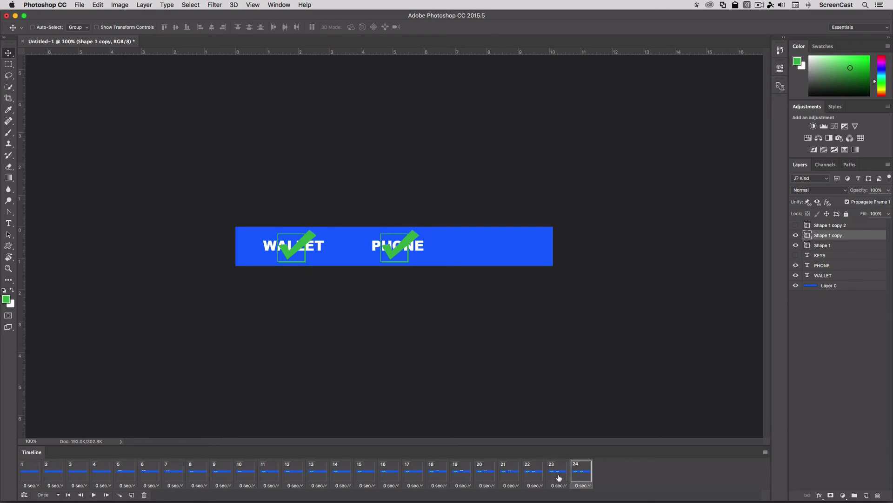
click(559, 477)
click(577, 475)
click(564, 478)
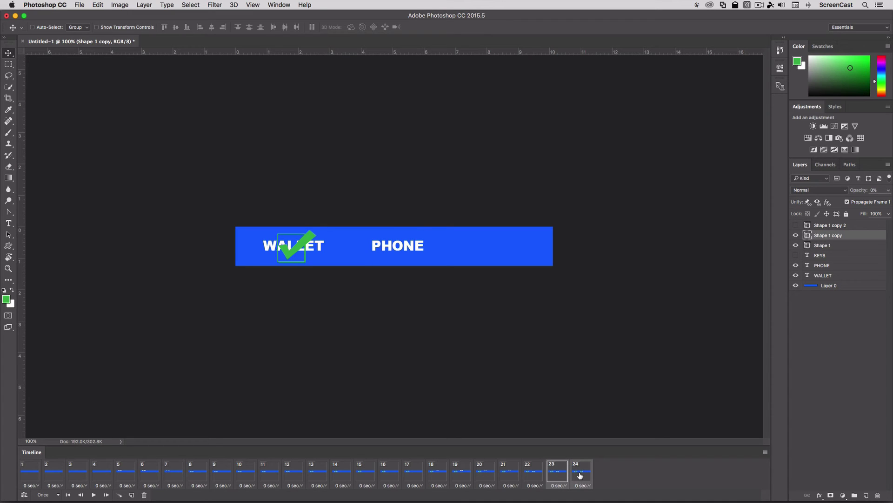
- Tween 5 frames between frames 23 and 24 and step through the fade to frame 29
click(120, 495)
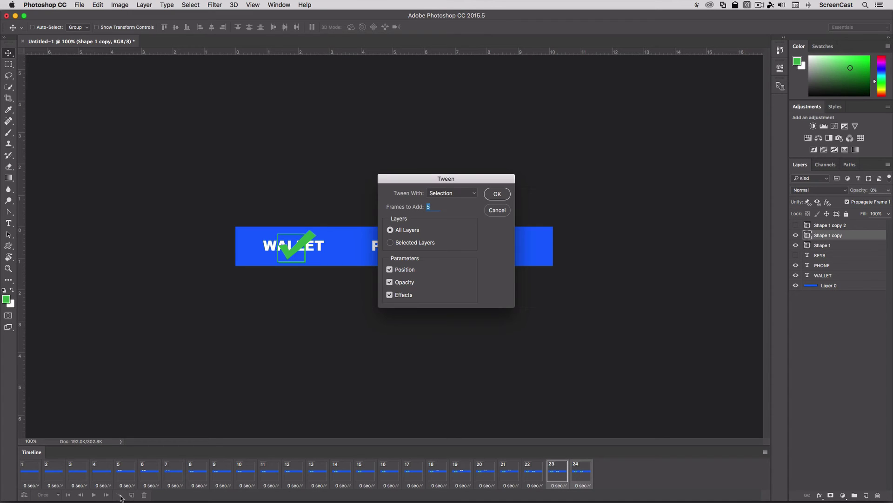
click(497, 194)
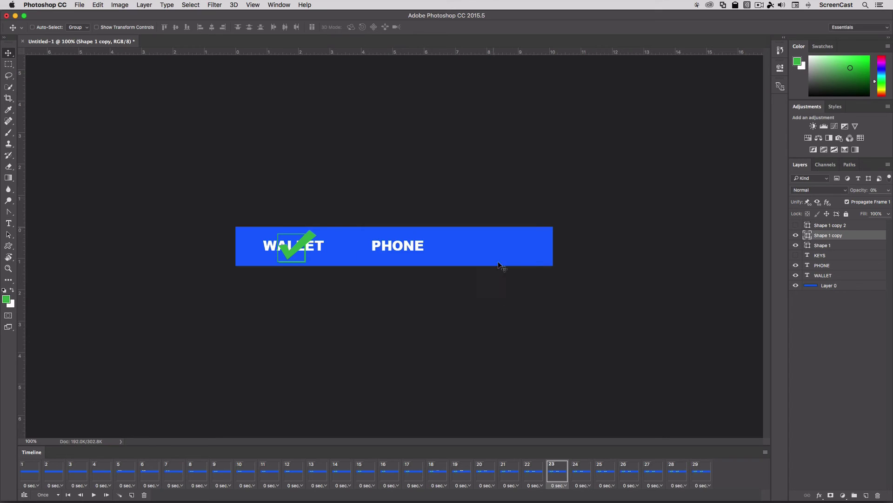
click(579, 474)
click(606, 475)
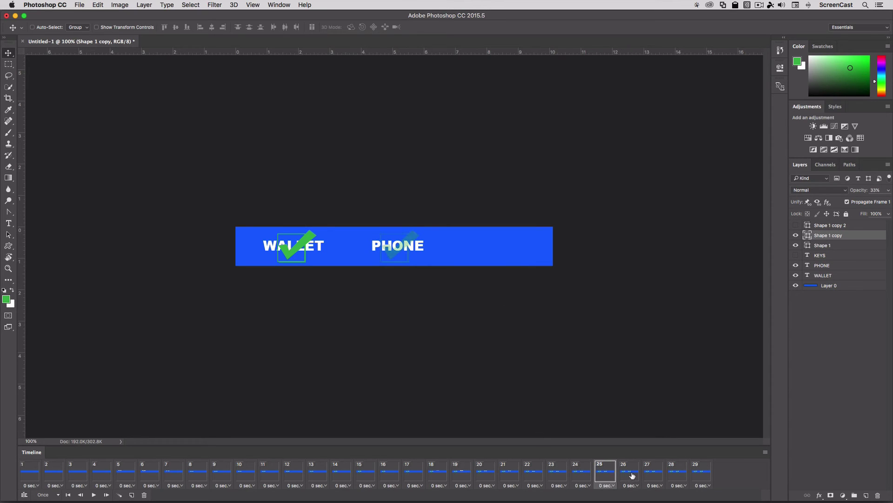
click(629, 474)
click(653, 473)
click(677, 473)
click(700, 471)
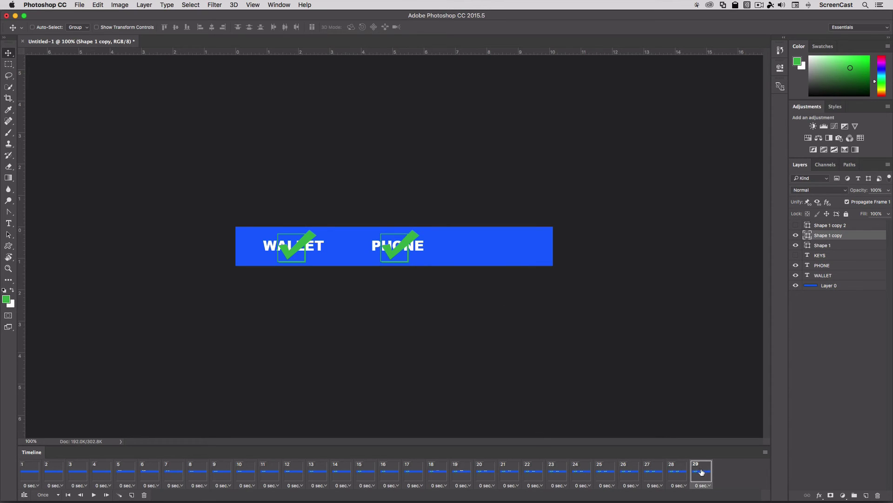
- Add frames 30 and 31 showing KEYS, and move KEYS up above the banner in frame 30
click(132, 496)
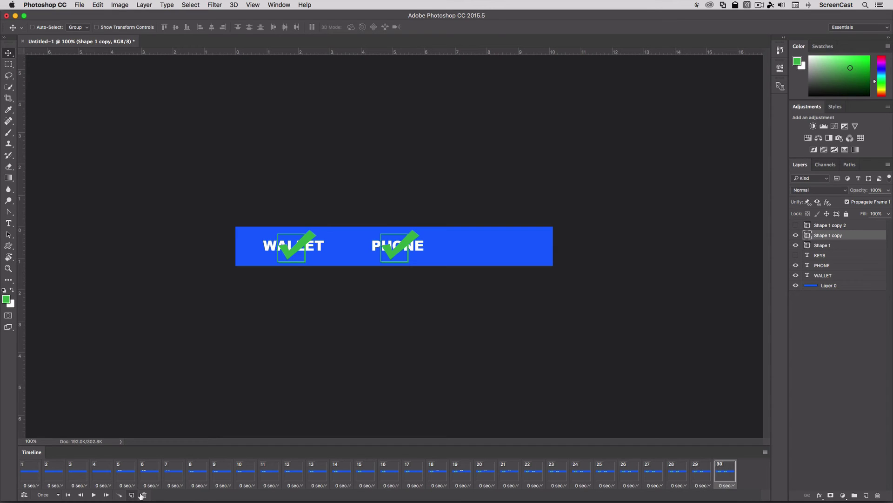
click(795, 255)
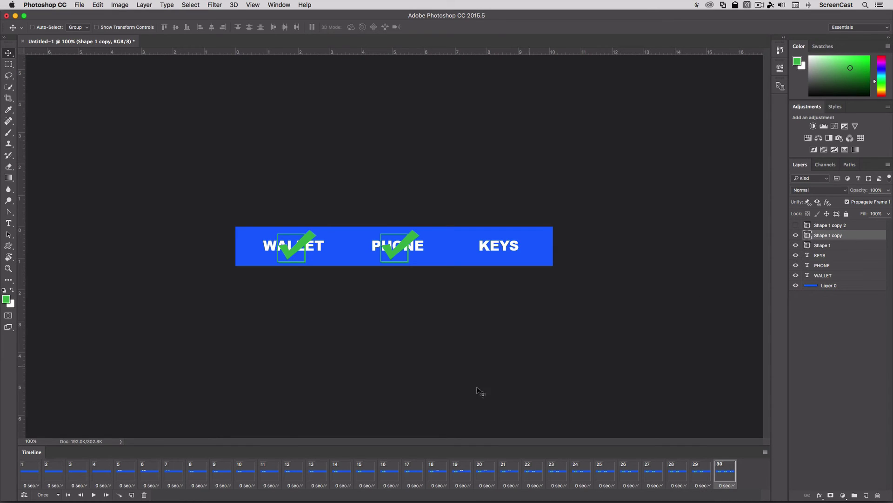
click(132, 495)
click(726, 474)
mouse_move(505, 249)
mouse_down()
mouse_move(504, 223)
mouse_move(510, 249)
mouse_up()
key(ctrl+z)
click(846, 255)
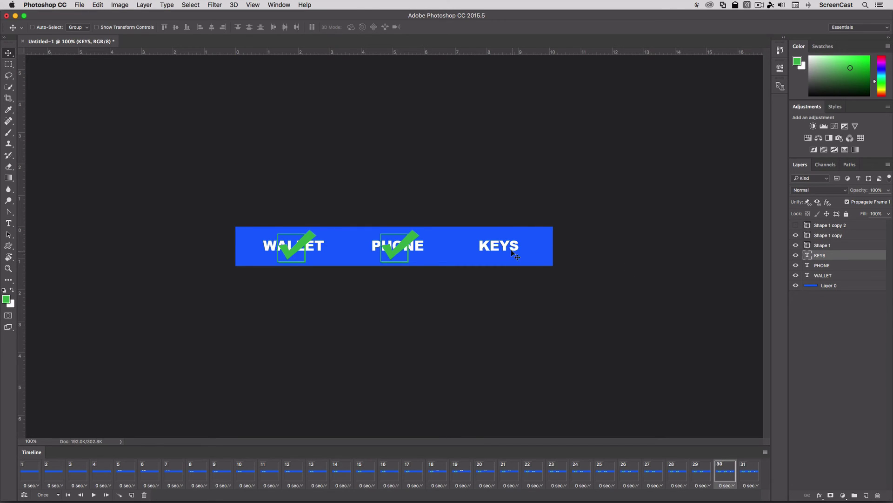
drag(505, 250, 504, 217)
- Tween 5 frames between frames 30 and 31 and preview KEYS sliding down to frame 36
click(748, 472)
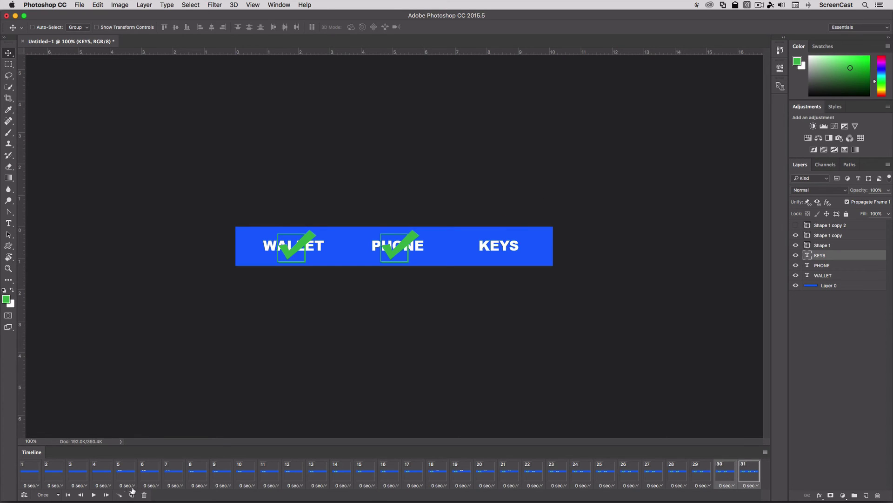
click(120, 495)
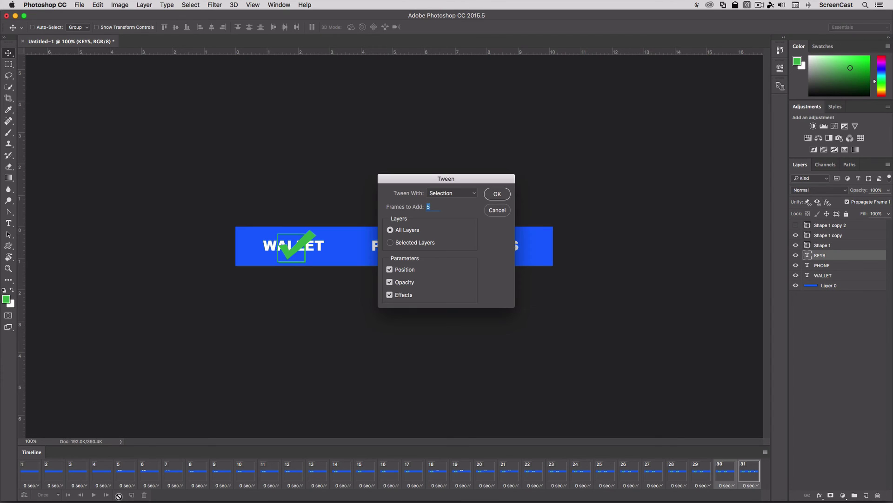
click(497, 195)
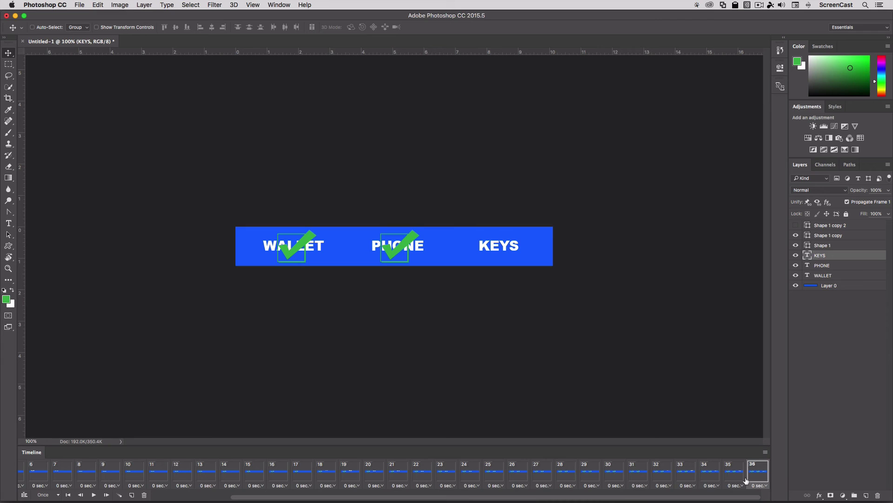
click(660, 479)
click(682, 478)
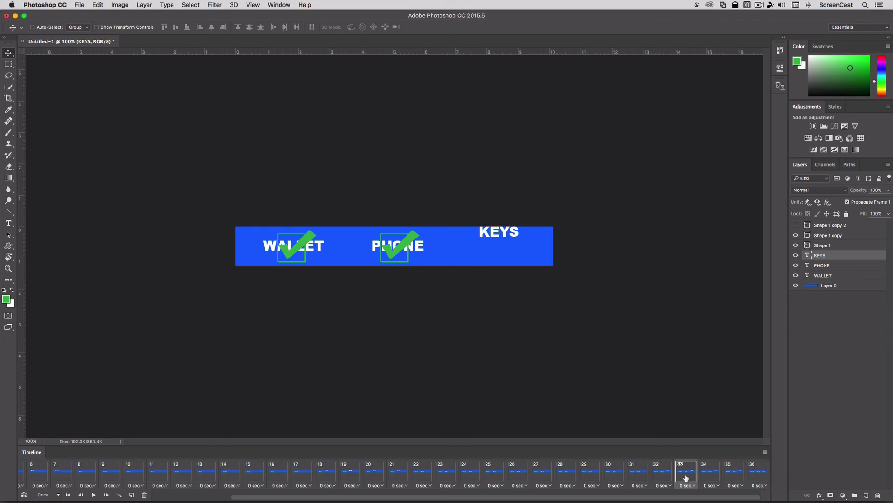
click(710, 478)
click(729, 474)
click(748, 472)
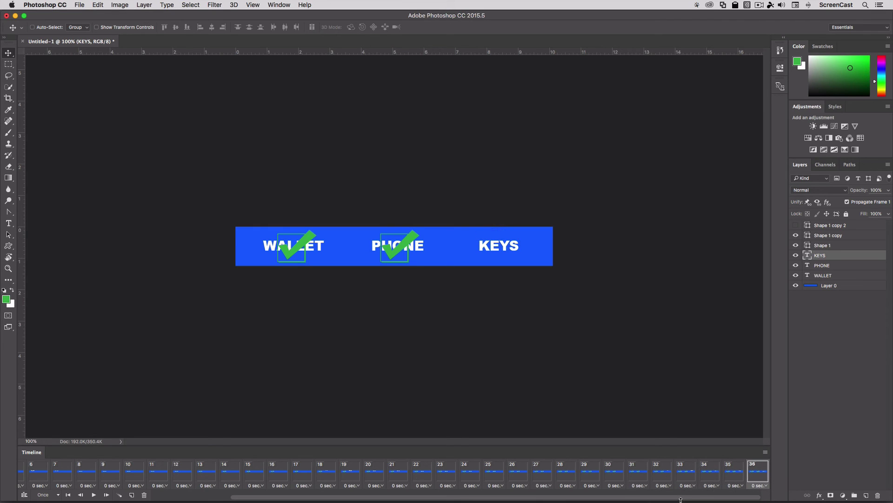
- Add frame 37 with the Shape 1 copy 2 checkmark over KEYS shown at 0% opacity
click(131, 494)
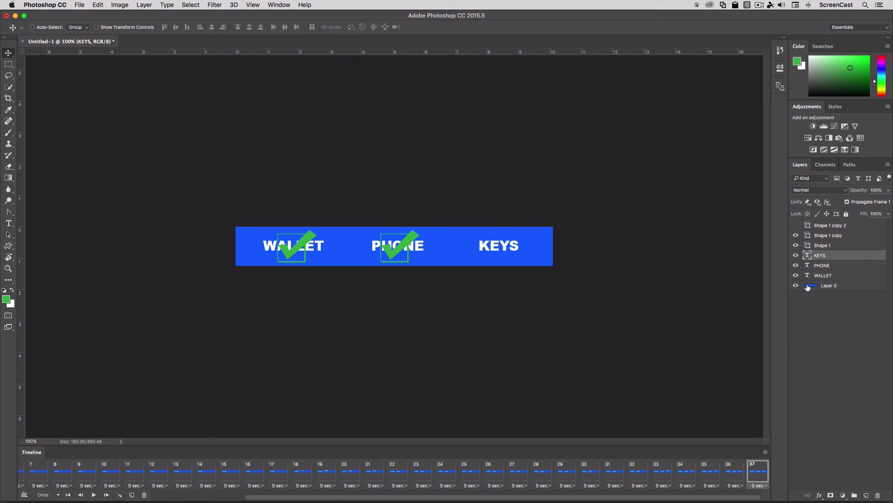
click(795, 226)
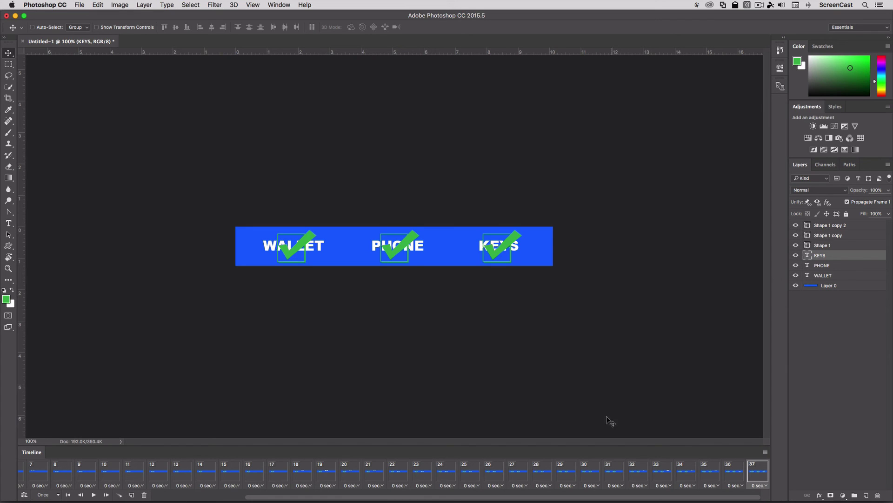
click(851, 226)
click(888, 190)
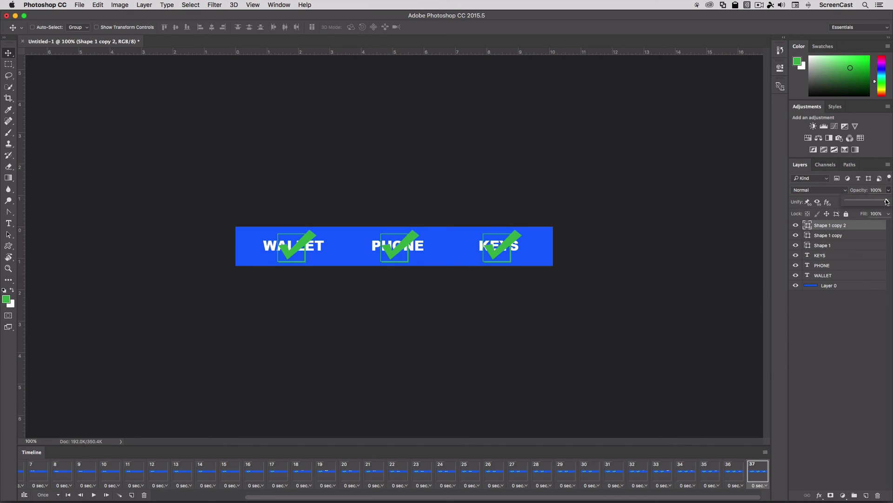
drag(849, 202, 846, 202)
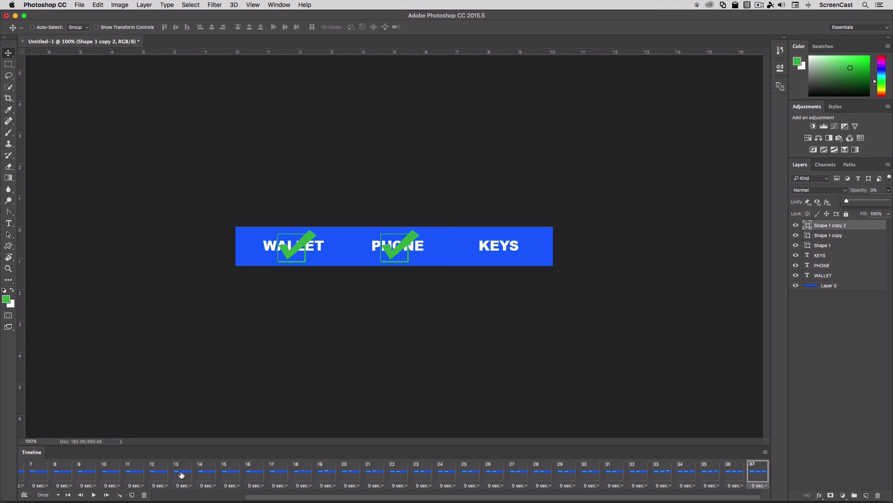
- Add frame 38 at 100% checkmark opacity and tween 5 frames between frames 37 and 38
click(135, 496)
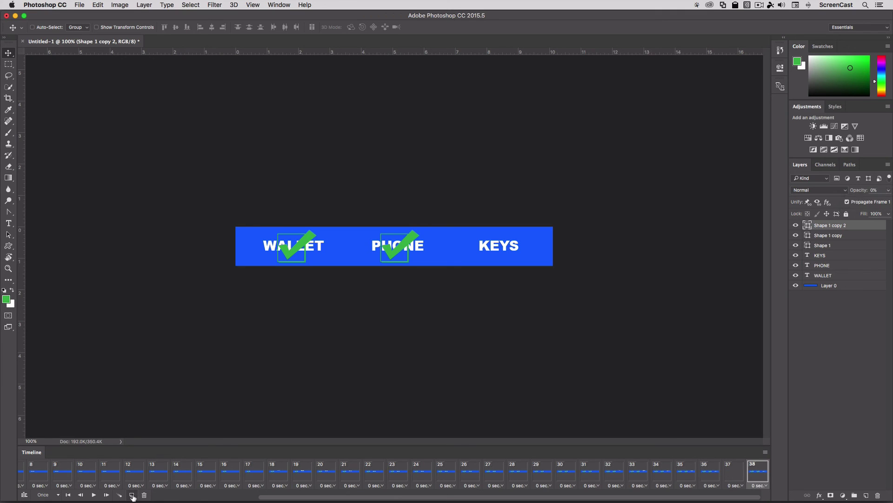
click(889, 190)
drag(861, 201, 892, 201)
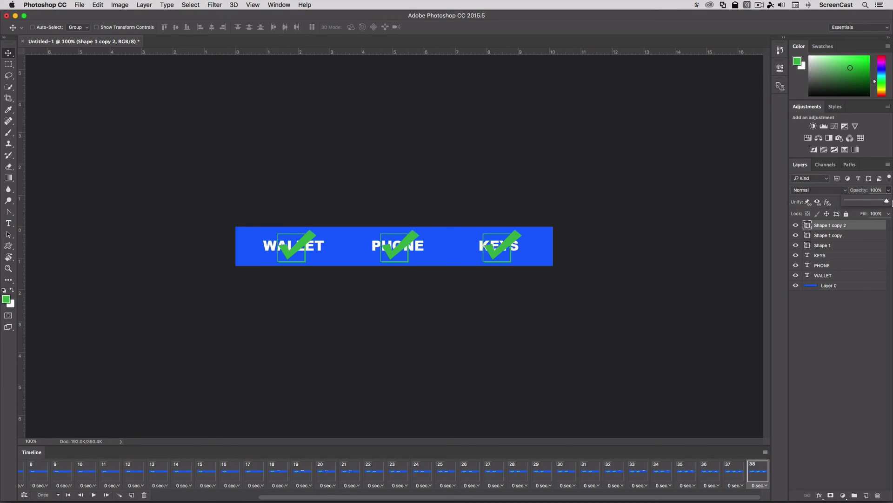
click(739, 473)
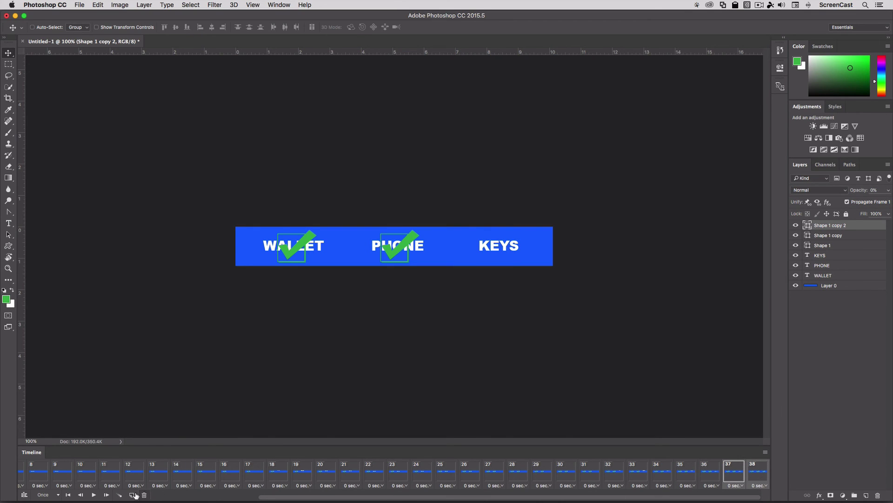
click(120, 494)
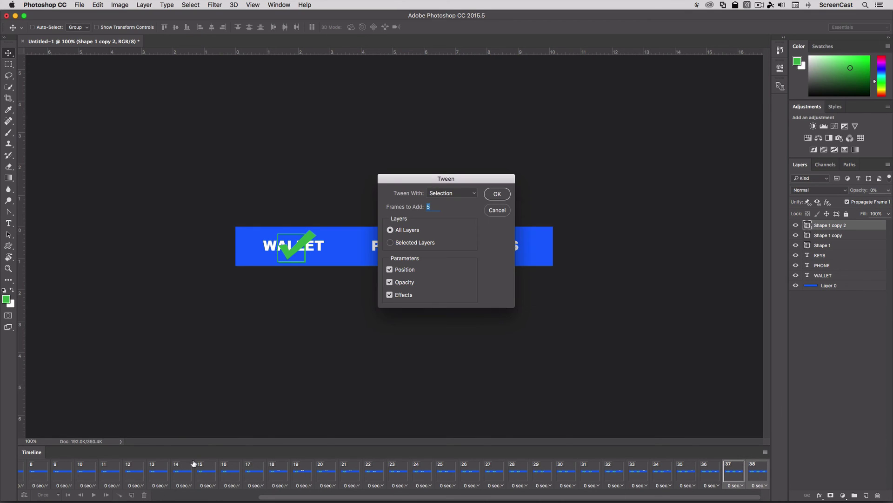
click(497, 194)
click(753, 472)
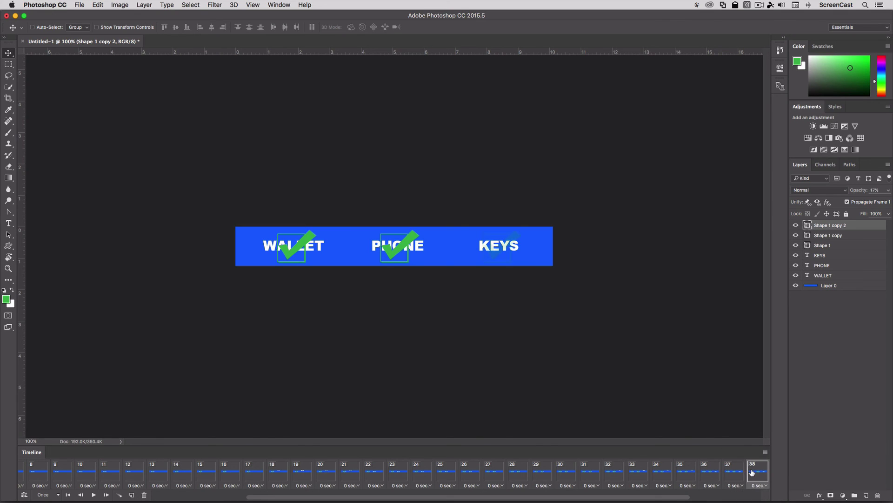
drag(652, 500, 740, 496)
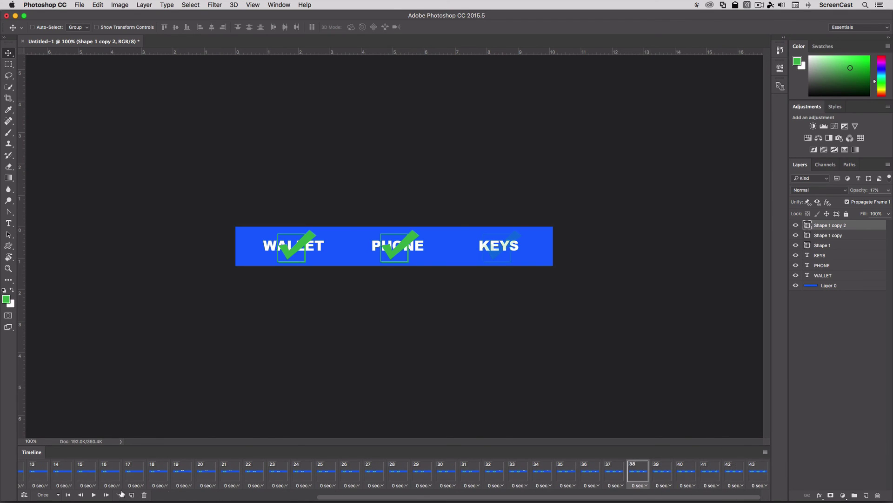
click(94, 495)
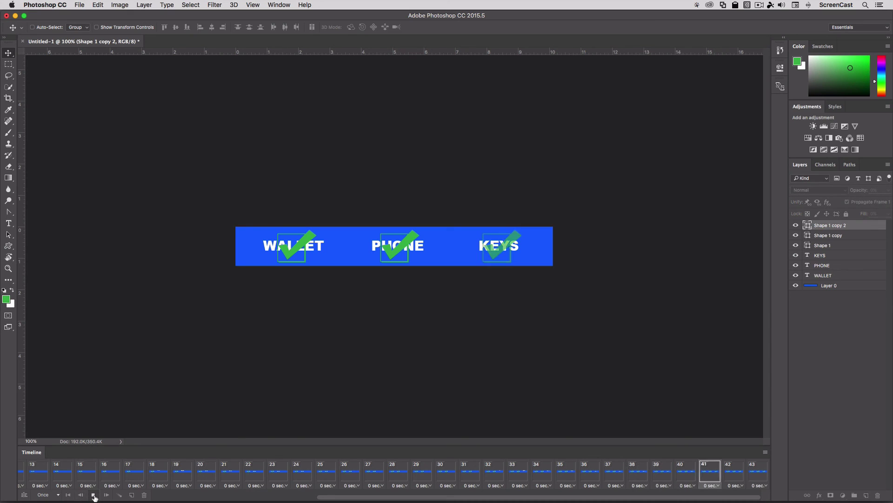
click(93, 495)
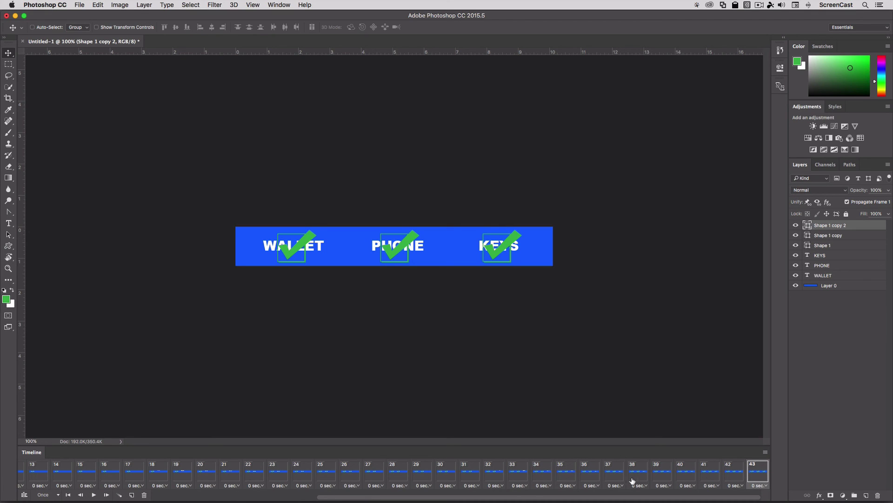
scroll(742, 499, left, 10)
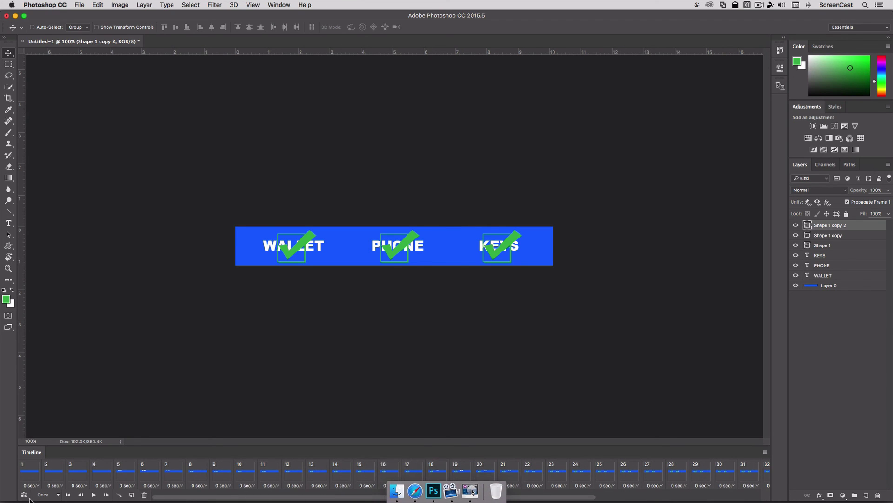
- Set all 43 frames to a 0.1-second delay and play the banner animation
shift+click(30, 474)
click(33, 486)
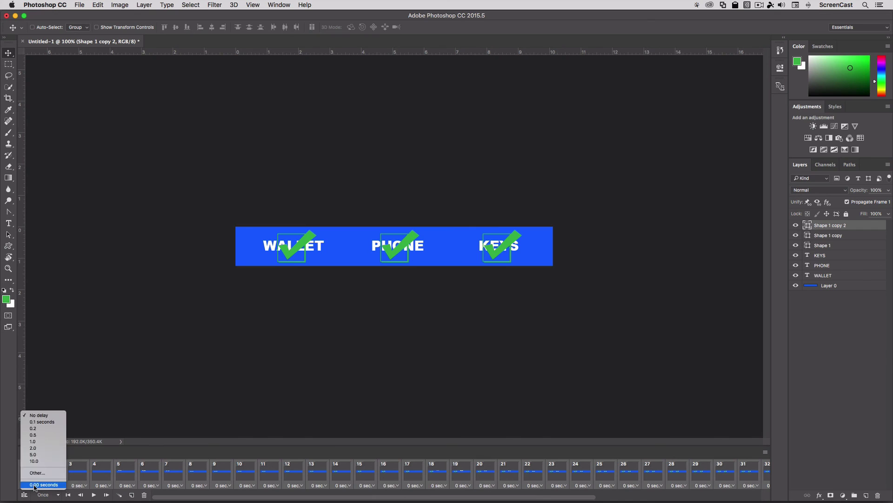
click(35, 421)
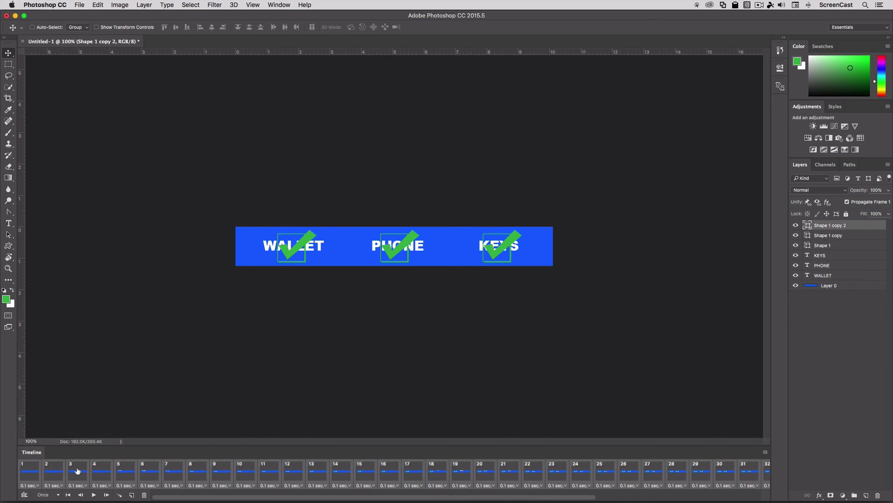
click(93, 495)
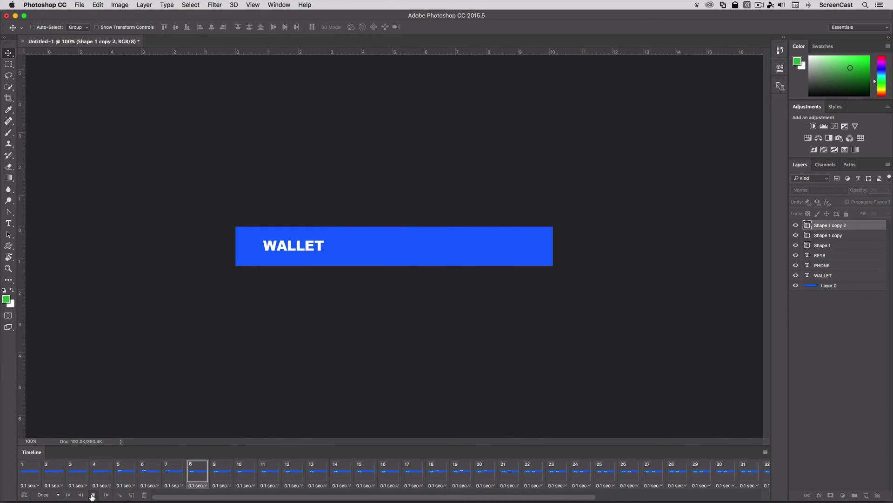